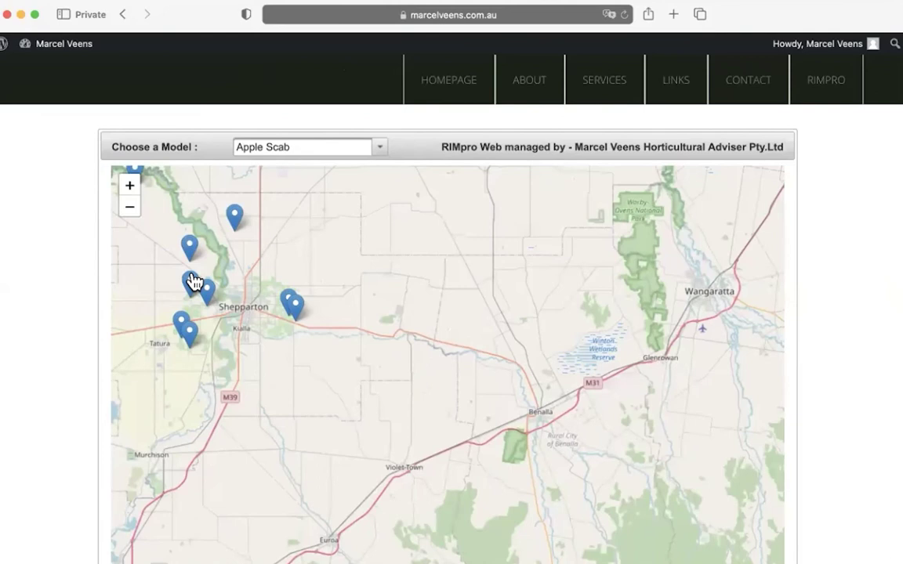
# Open the Riversby station's Venturia 3.0 Apple Scab 2022 chart and scroll to the date controls
pyautogui.click(190, 246)
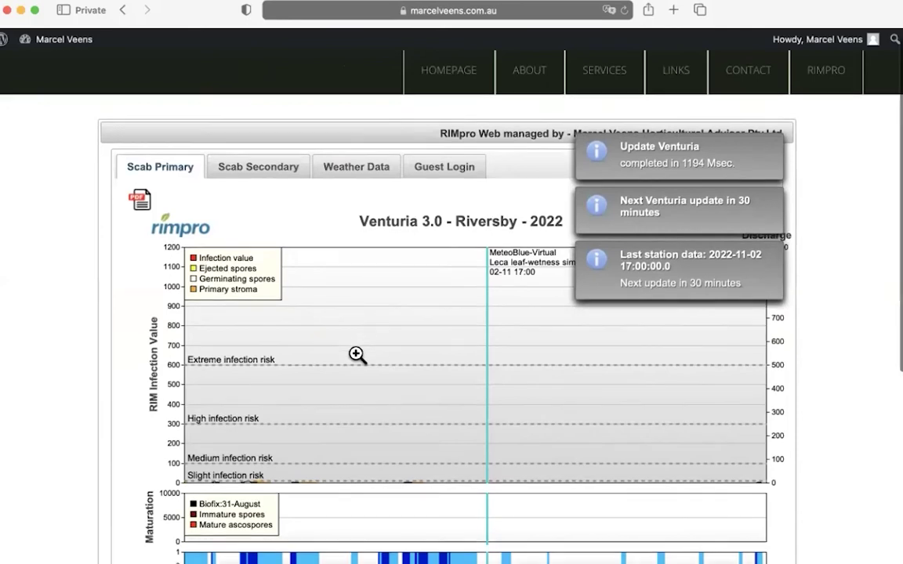
pyautogui.scroll(-3, 357, 355)
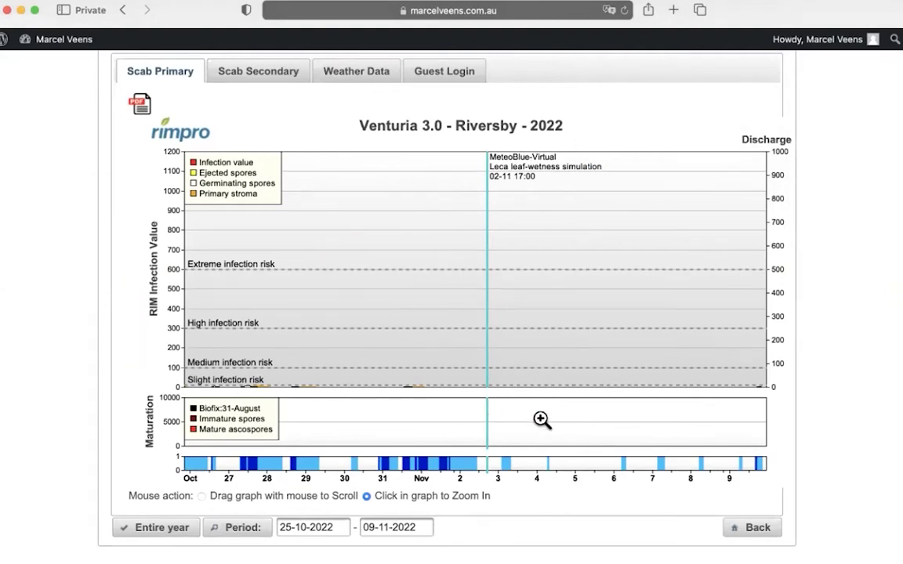
# Show Riversby's primary scab chart for the entire season, 01-07-2022 to 09-11-2022
pyautogui.click(162, 528)
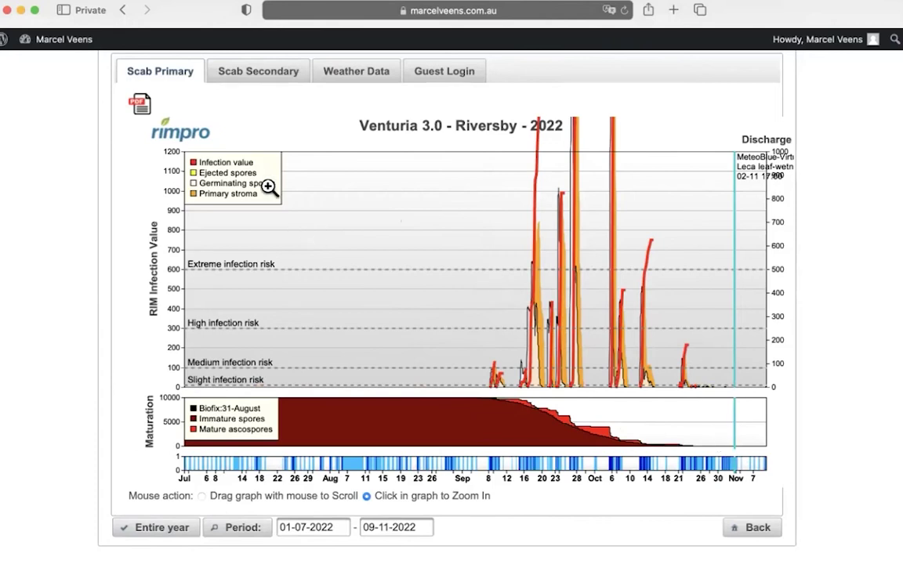
# Return to the Apple Scab station map
pyautogui.click(122, 11)
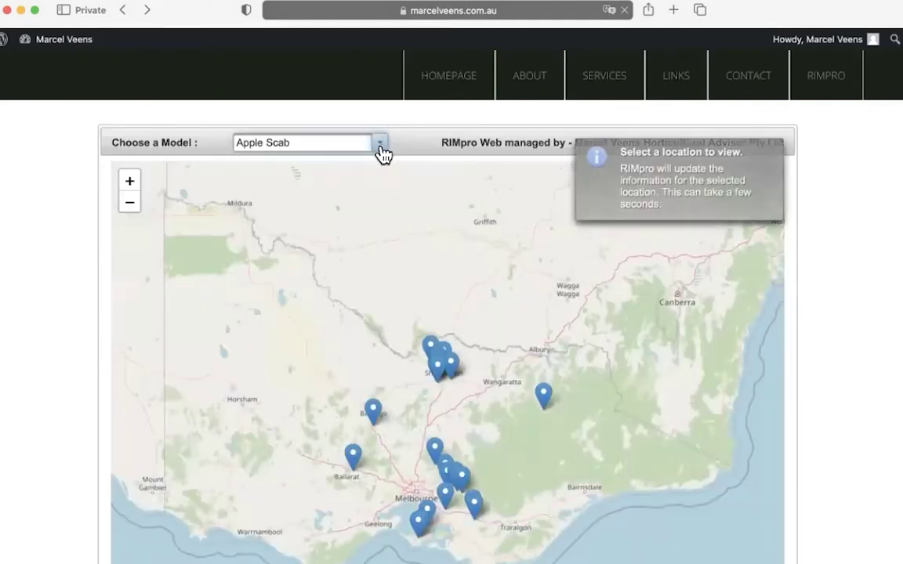
# Zoom the map in near Shepparton and reopen Riversby's Venturia 3.0 primary scab chart
pyautogui.doubleClick(472, 328)
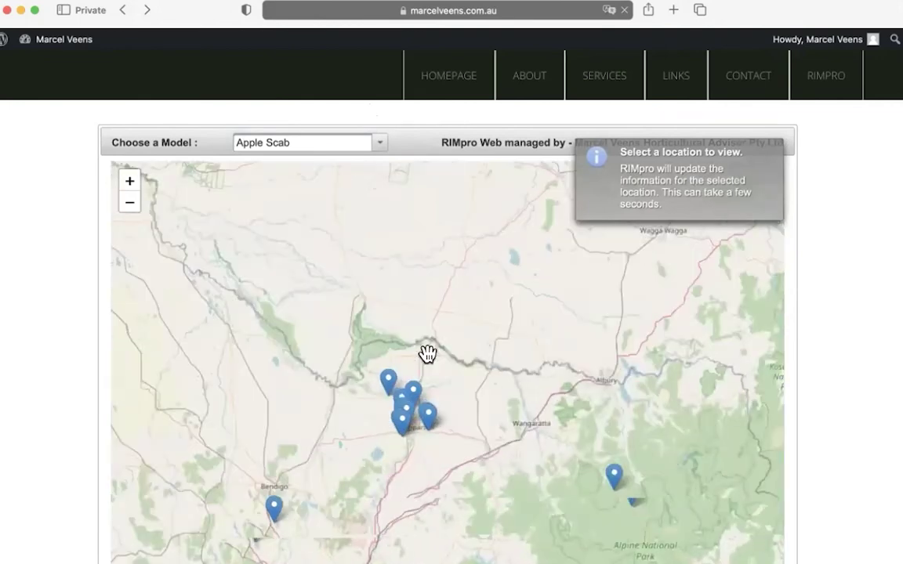
pyautogui.doubleClick(443, 346)
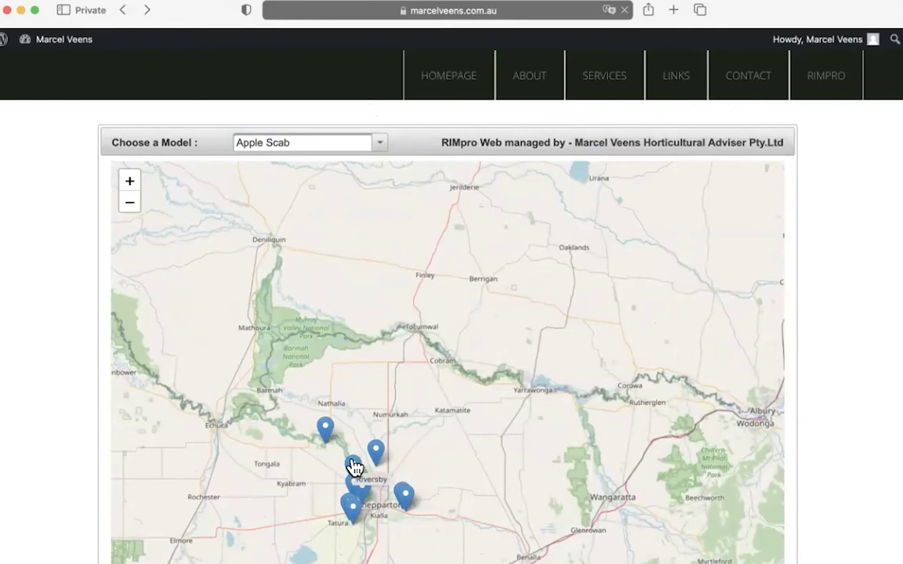
pyautogui.click(354, 467)
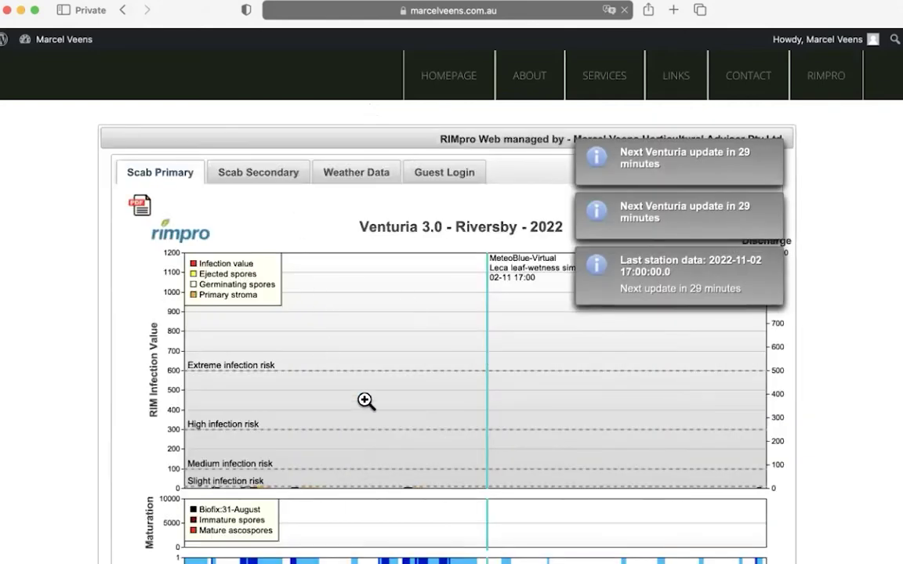
pyautogui.scroll(-2, 395, 395)
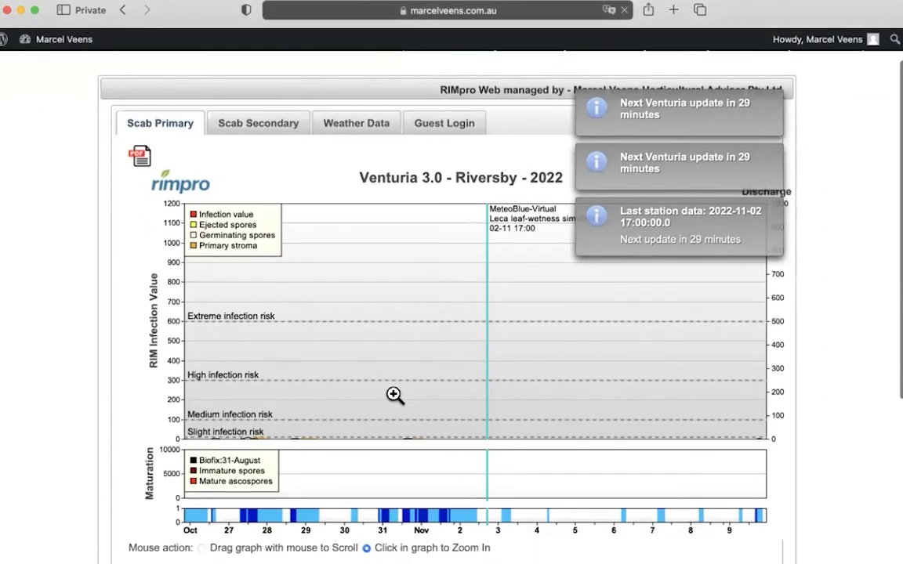
pyautogui.click(247, 123)
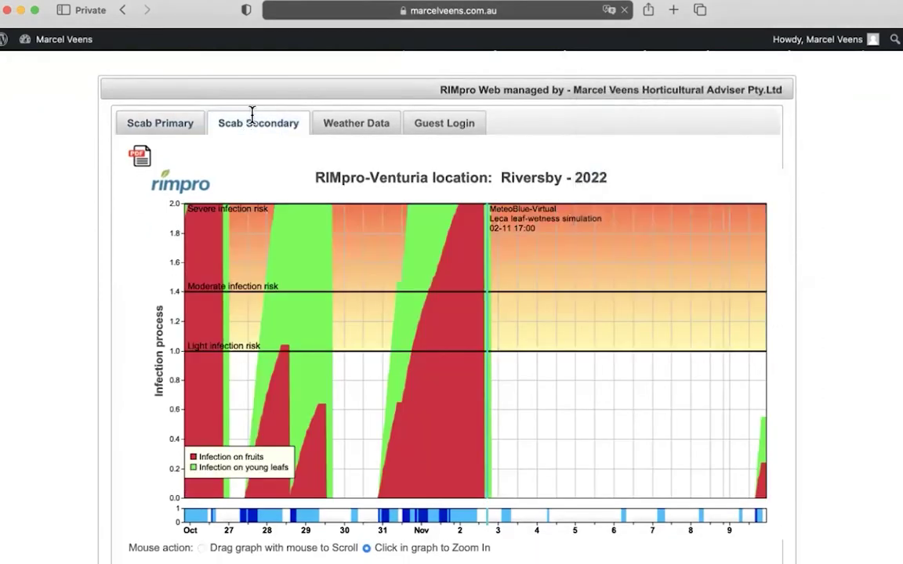
pyautogui.scroll(-2, 488, 305)
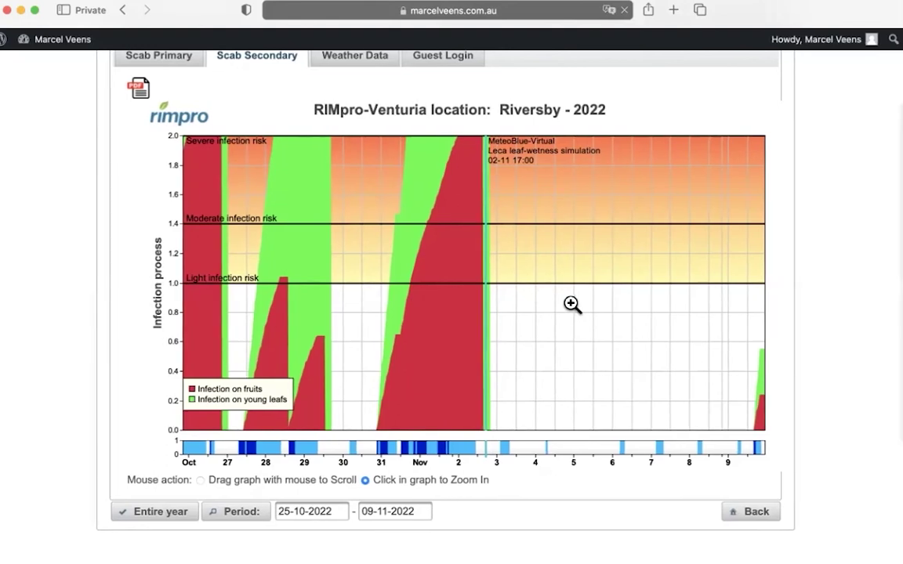
pyautogui.scroll(-1, 572, 304)
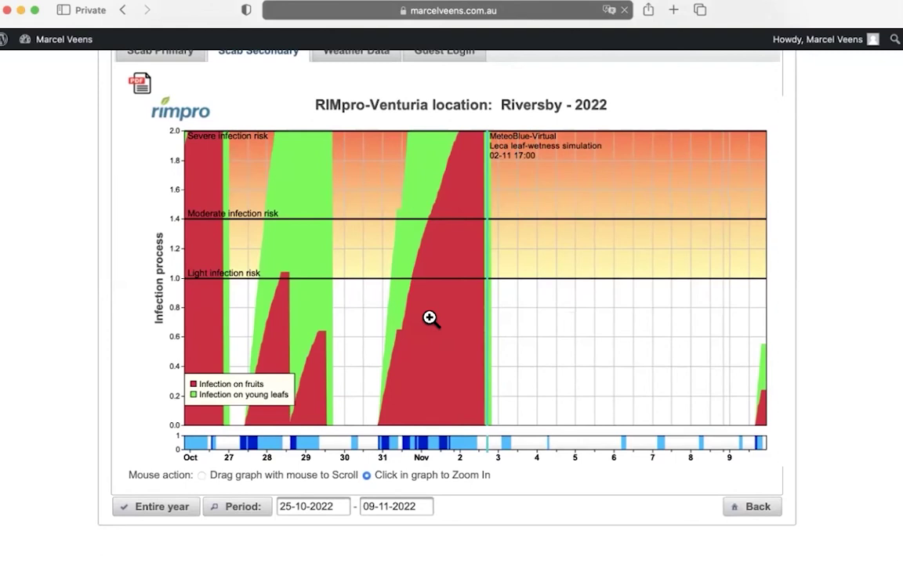
pyautogui.scroll(2, 429, 317)
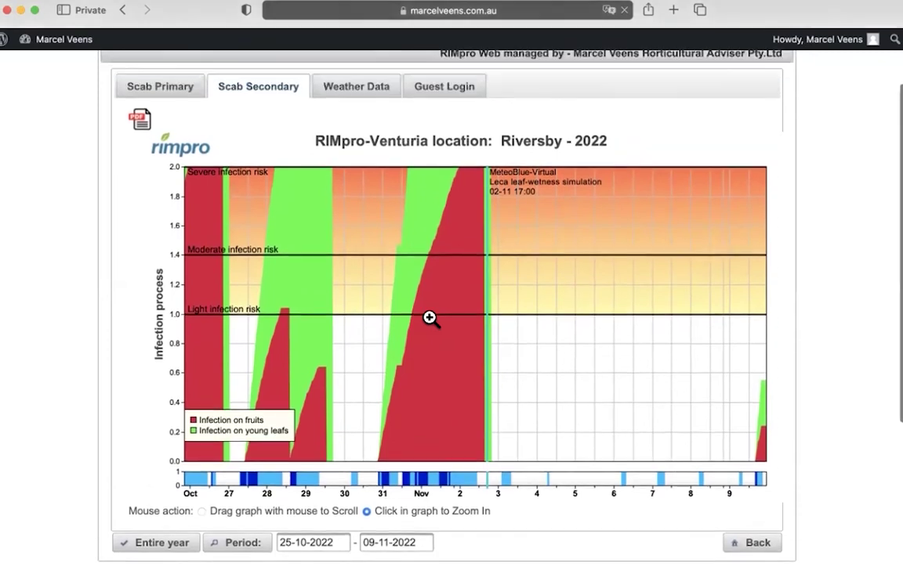
pyautogui.click(352, 85)
pyautogui.click(145, 88)
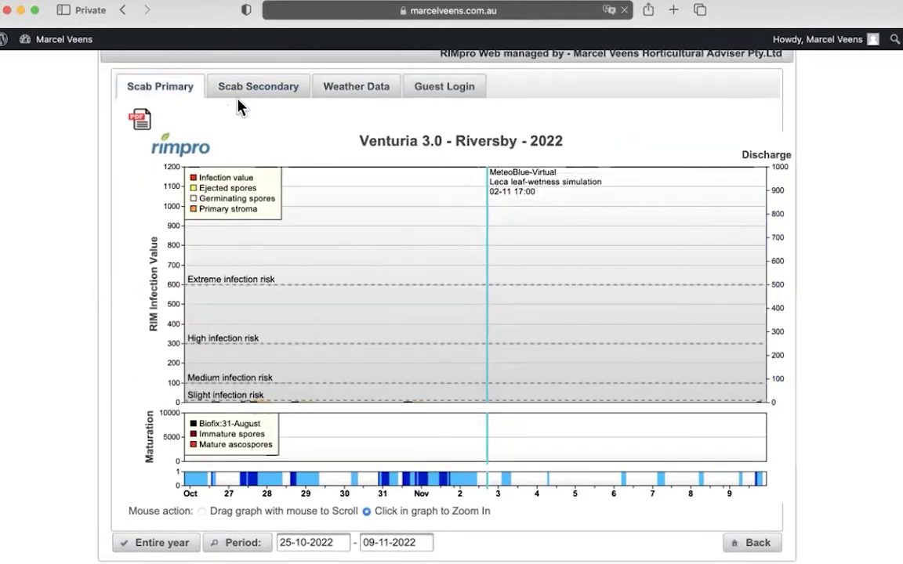
# Go back to the station map and select the Pear Scab model
pyautogui.scroll(2, 227, 124)
pyautogui.scroll(1, 228, 125)
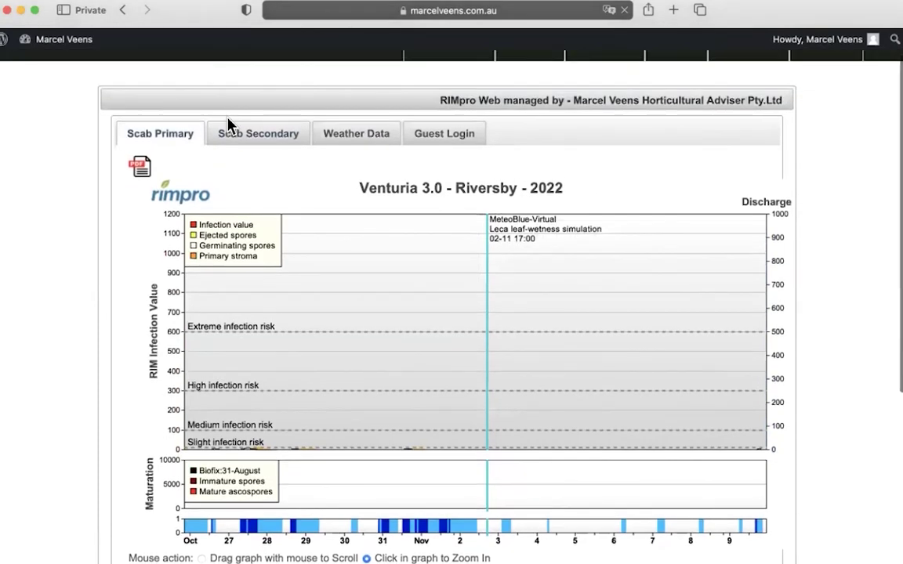
pyautogui.click(120, 11)
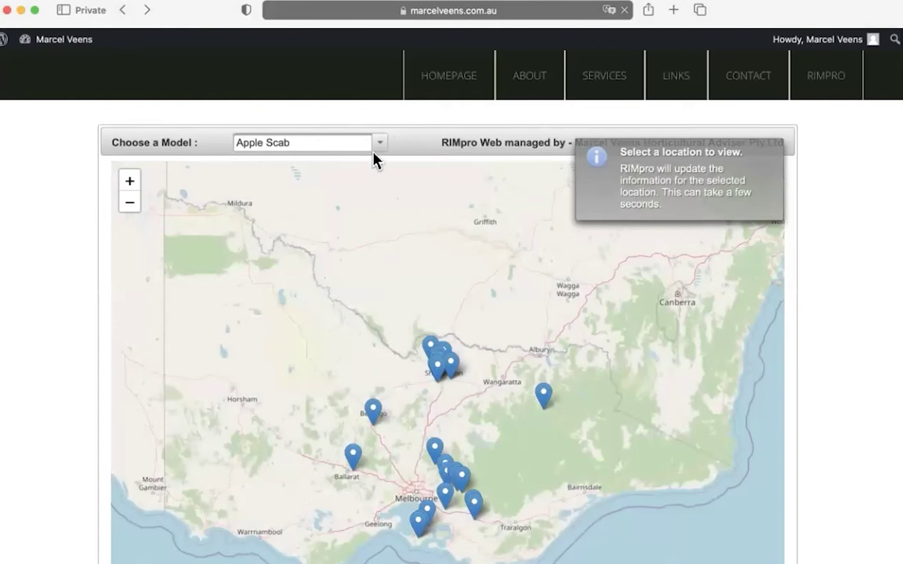
pyautogui.click(381, 146)
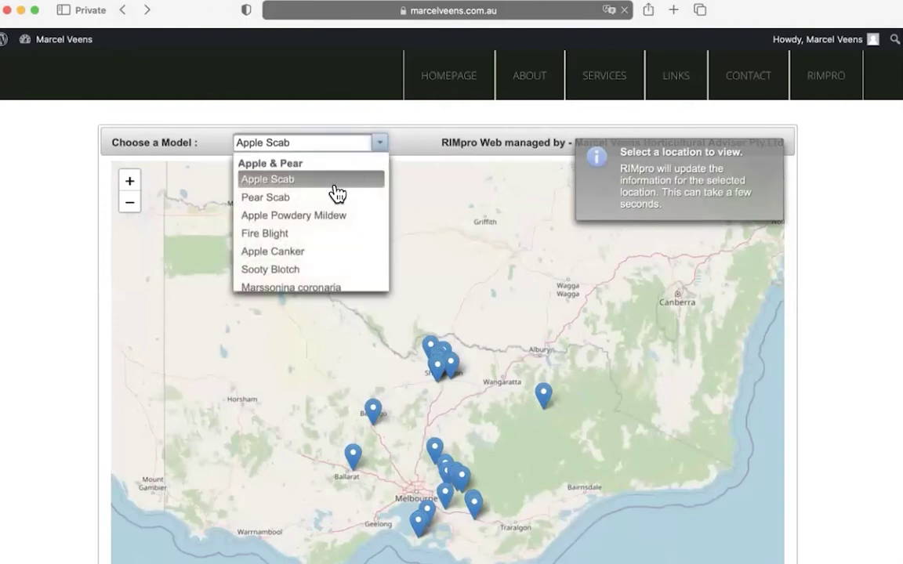
pyautogui.click(321, 197)
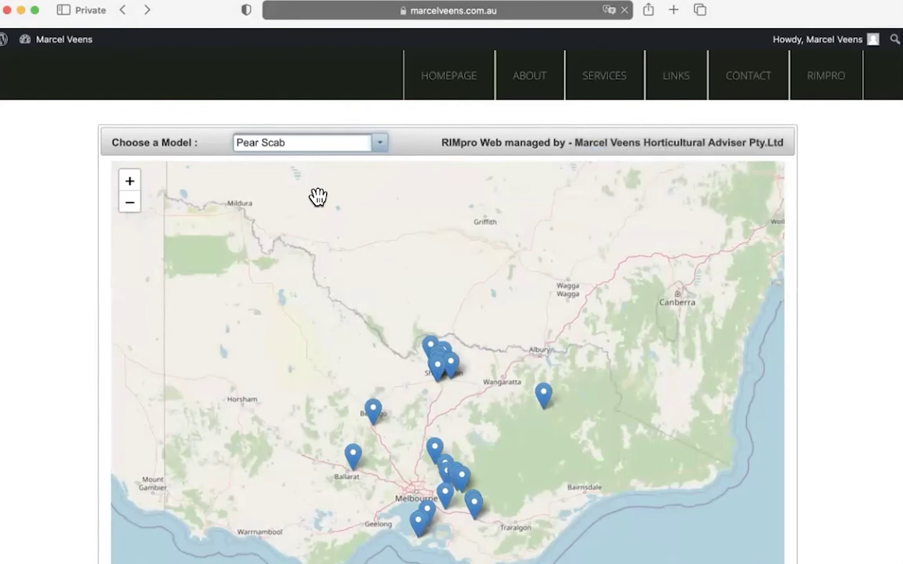
# Pan and zoom the Pear Scab map in around Shepparton
pyautogui.click(476, 363)
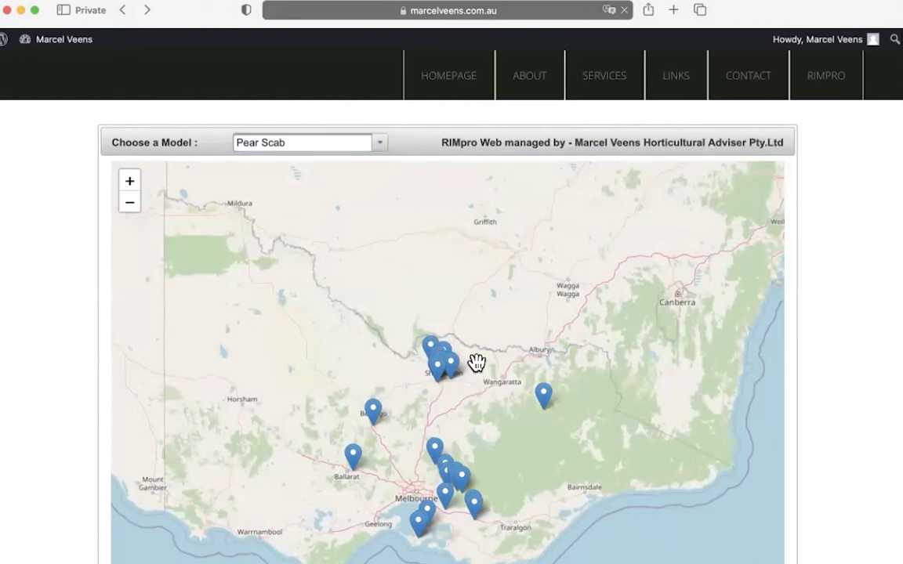
pyautogui.moveTo(476, 362); pyautogui.dragTo(468, 359)
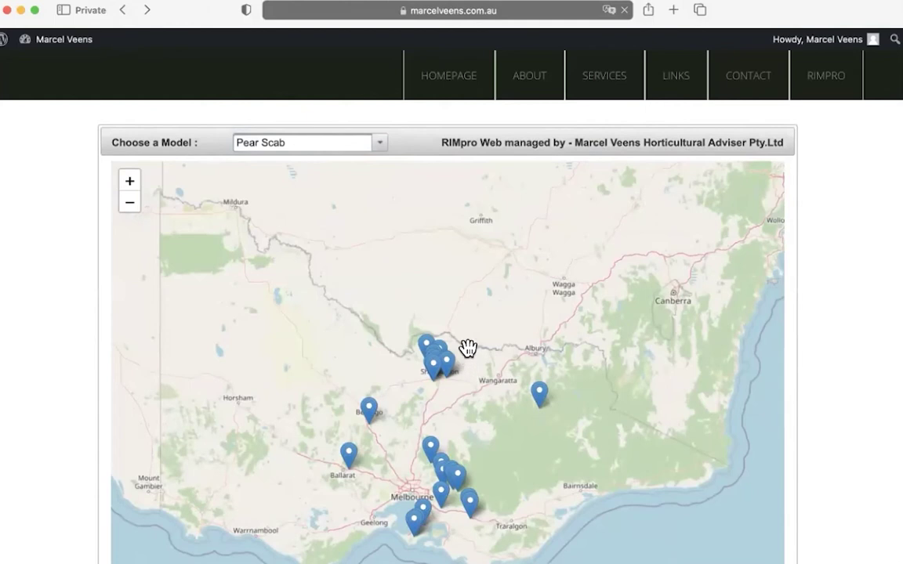
pyautogui.scroll(2, 462, 362)
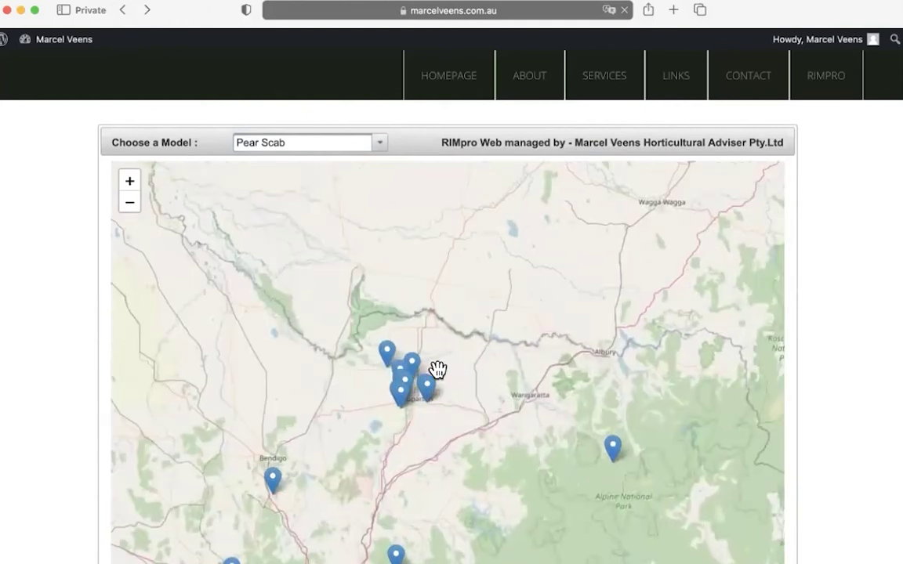
pyautogui.scroll(2, 438, 371)
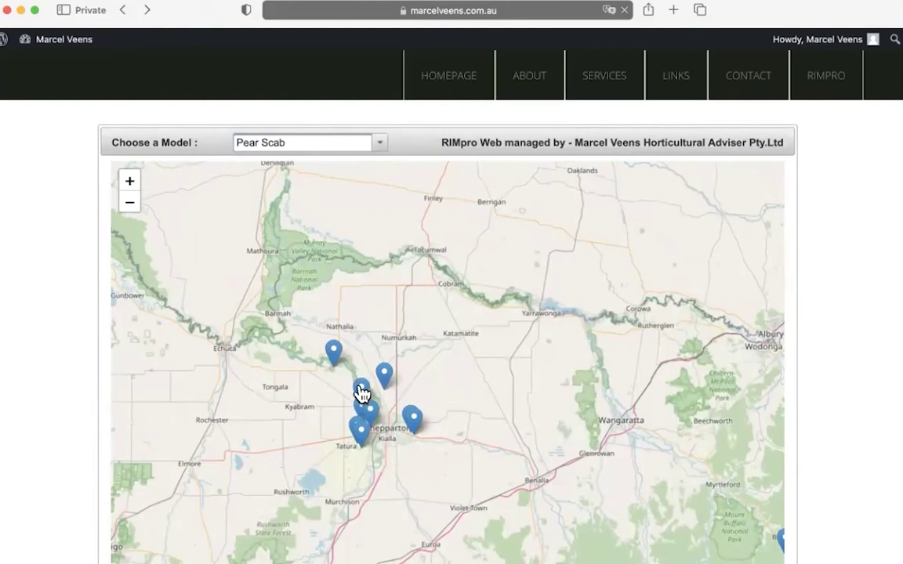
pyautogui.scroll(2, 384, 394)
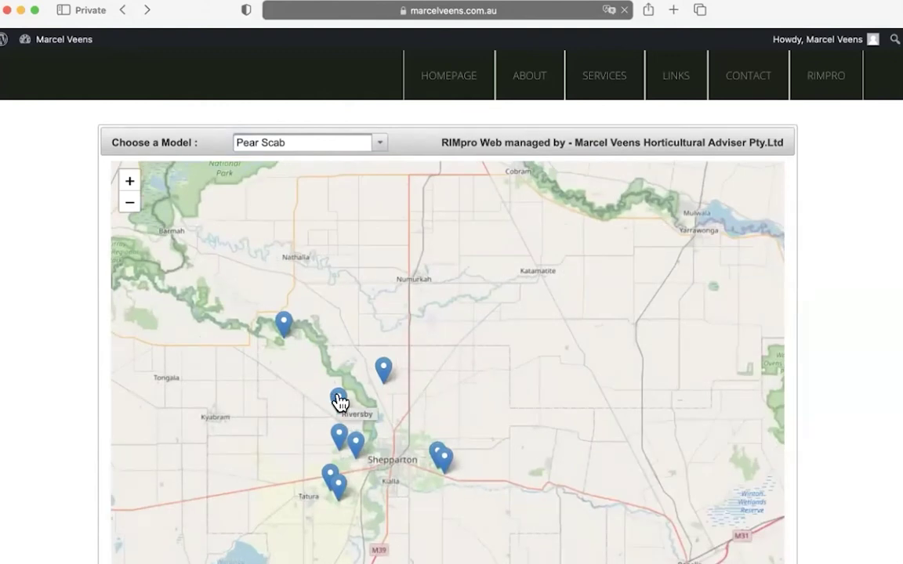
# Load Riversby's Pear Scab (BETA) 2022 chart and scroll down to the graph
pyautogui.click(339, 402)
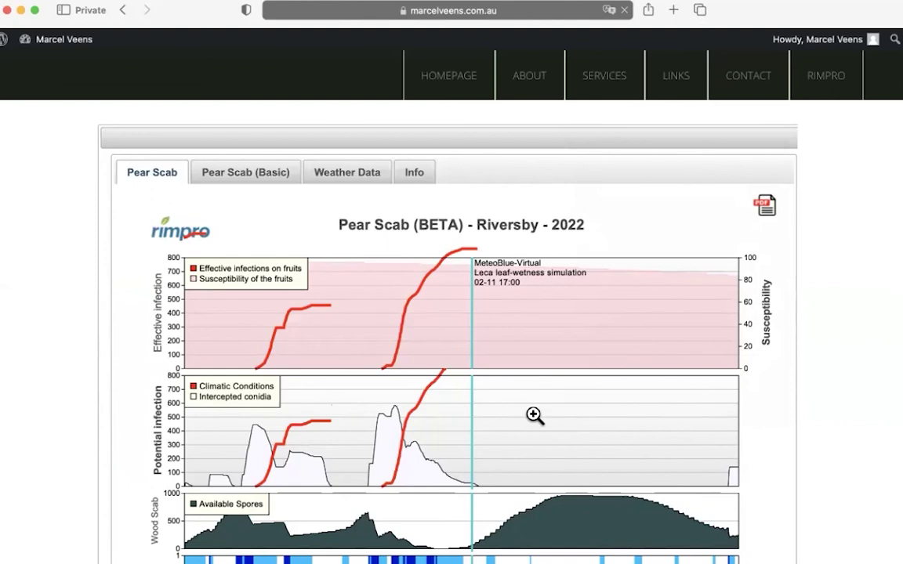
pyautogui.scroll(-2, 533, 415)
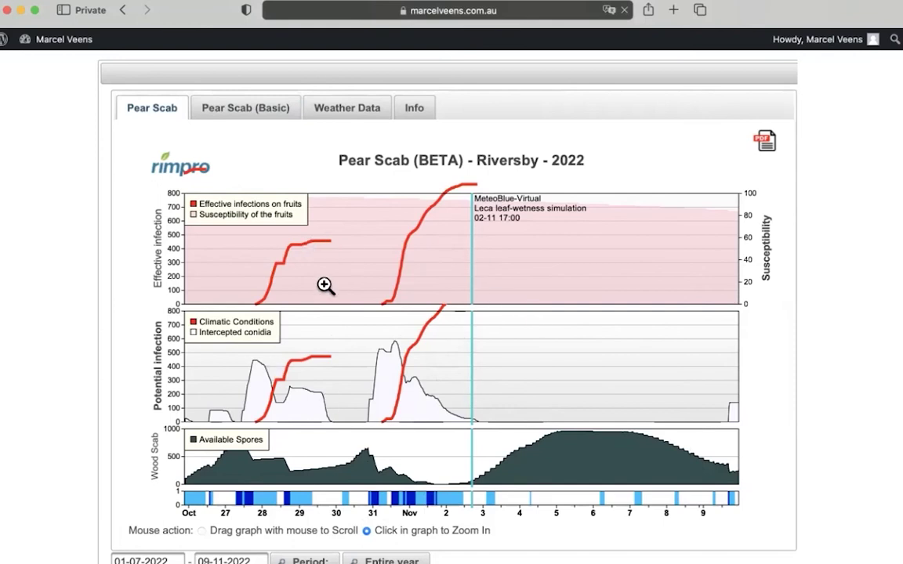
# Switch to the Pear Scab (Basic) graph and extend it to 01-07-2022 through 09-11-2022
pyautogui.click(232, 108)
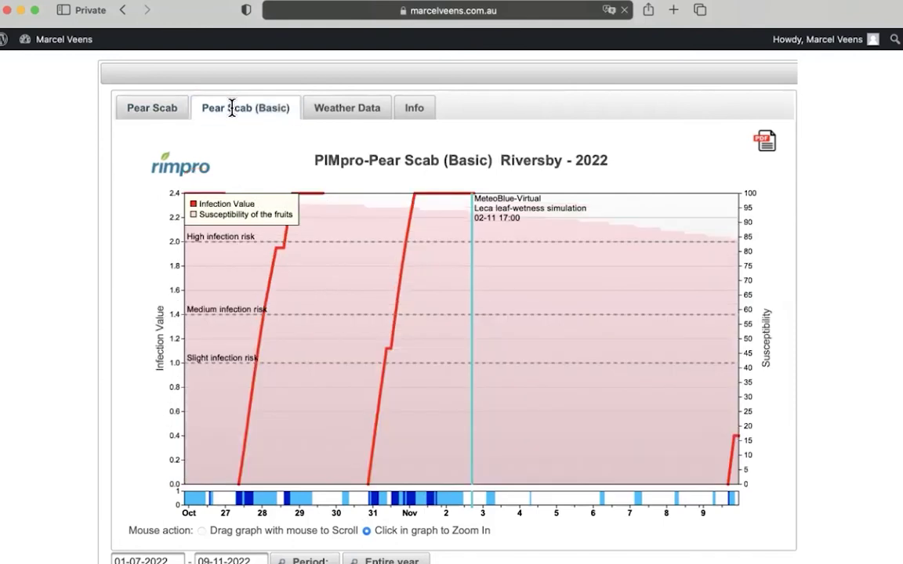
pyautogui.scroll(-2, 441, 365)
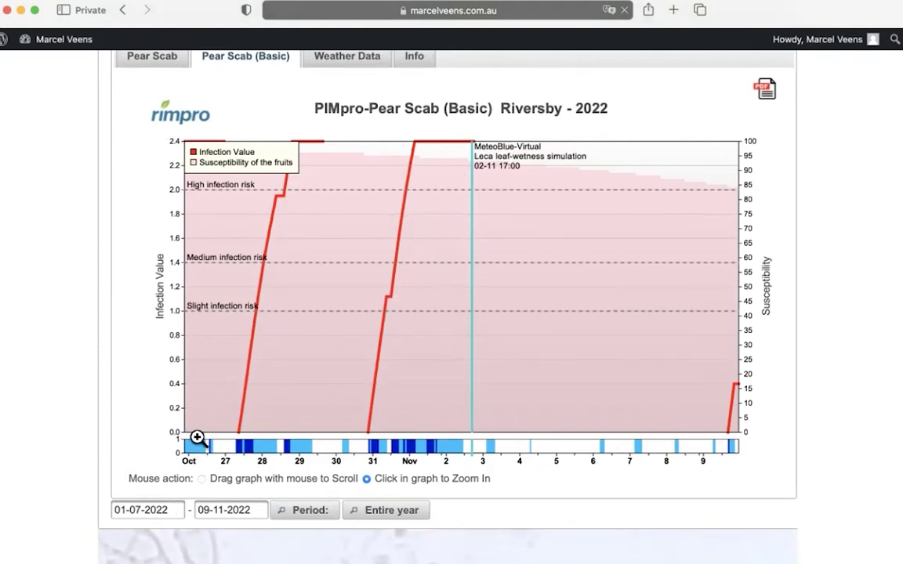
pyautogui.scroll(-1, 198, 437)
pyautogui.scroll(-3, 197, 437)
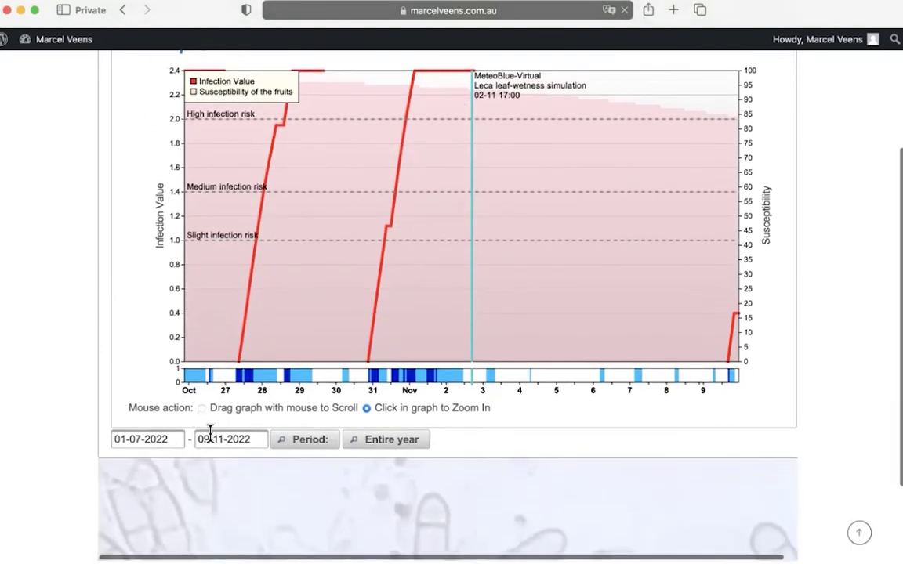
pyautogui.click(389, 442)
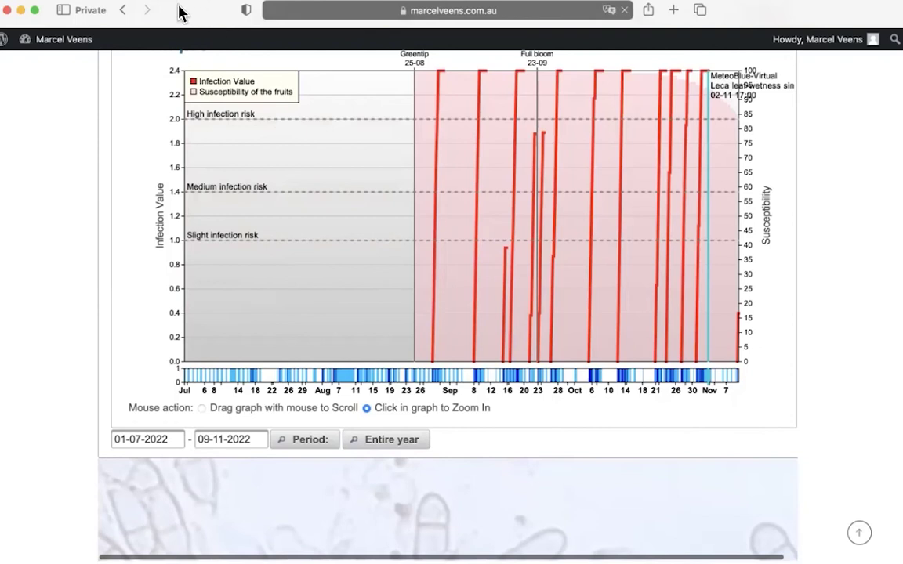
# Return to the map with Apple Scab kept, zoom in, and open Riversby's pears fungicide schedule
pyautogui.click(121, 13)
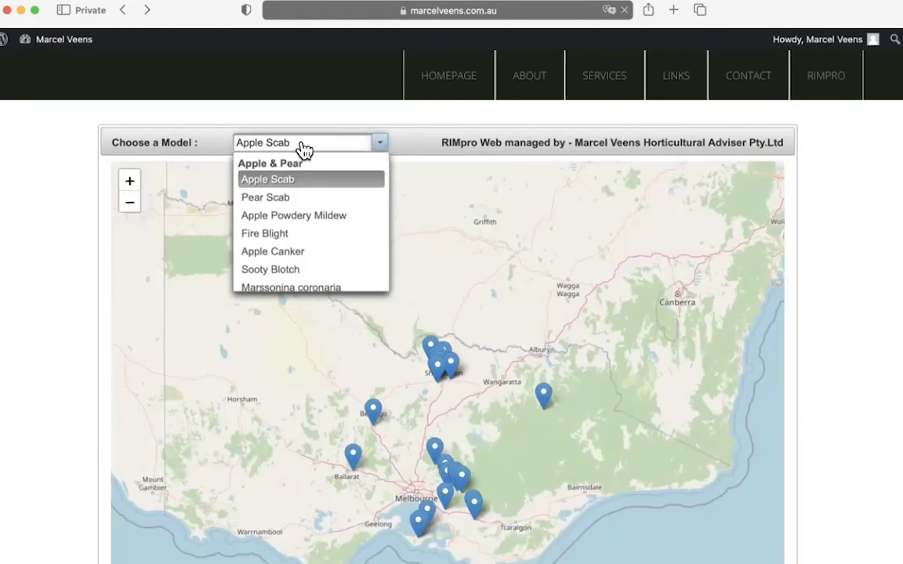
pyautogui.click(396, 141)
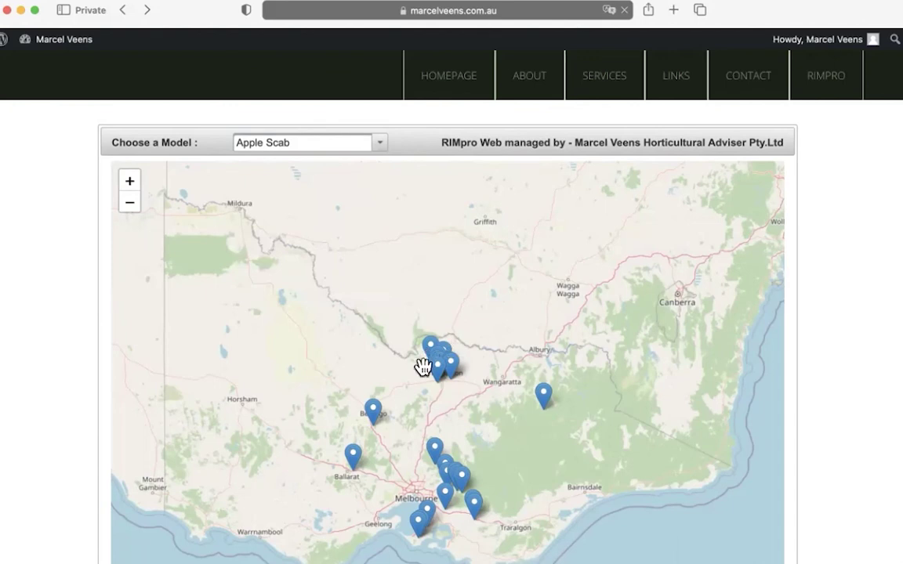
pyautogui.scroll(3, 477, 336)
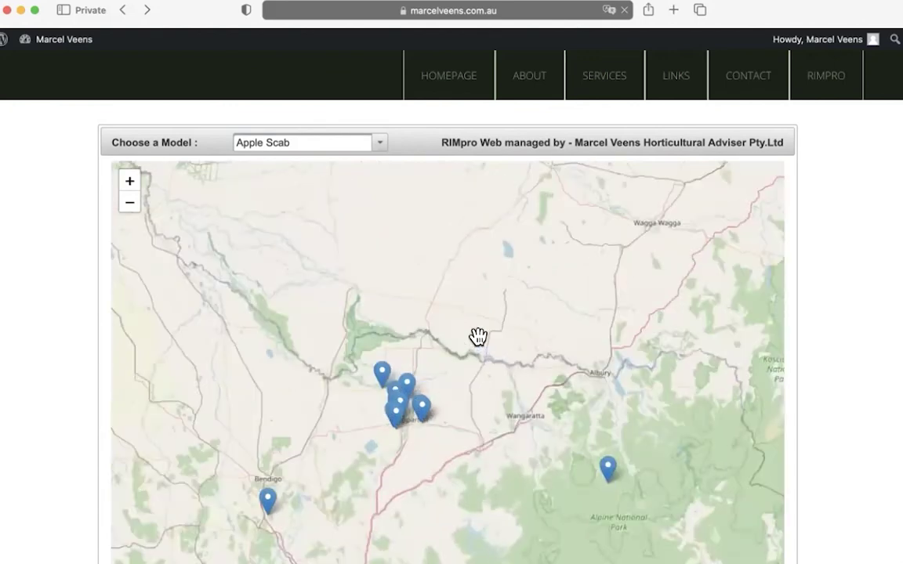
pyautogui.scroll(3, 465, 358)
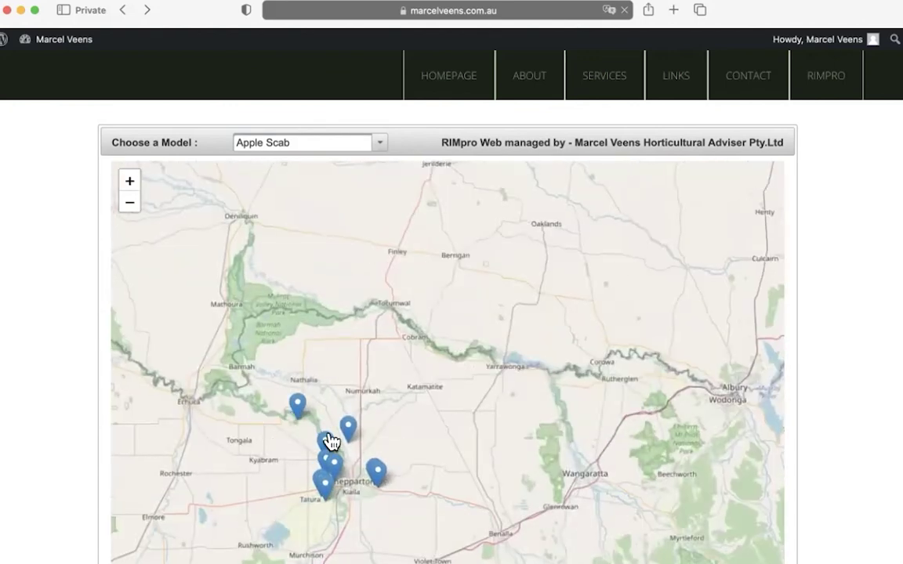
pyautogui.scroll(3, 375, 426)
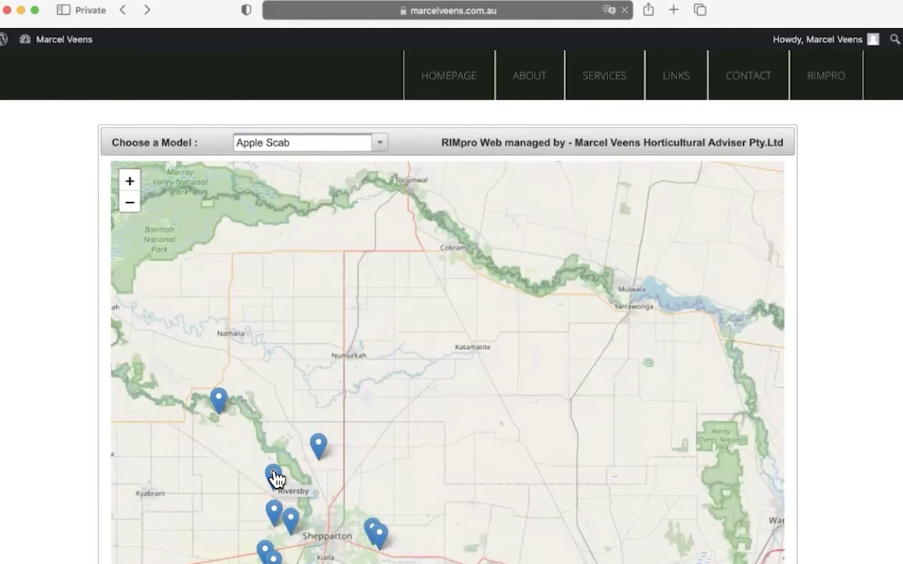
pyautogui.click(274, 475)
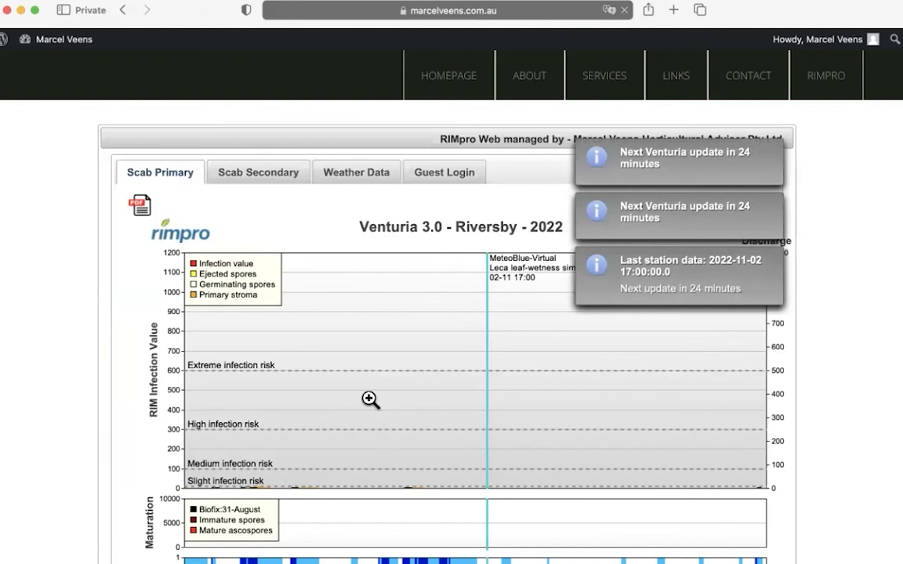
pyautogui.scroll(-2, 369, 399)
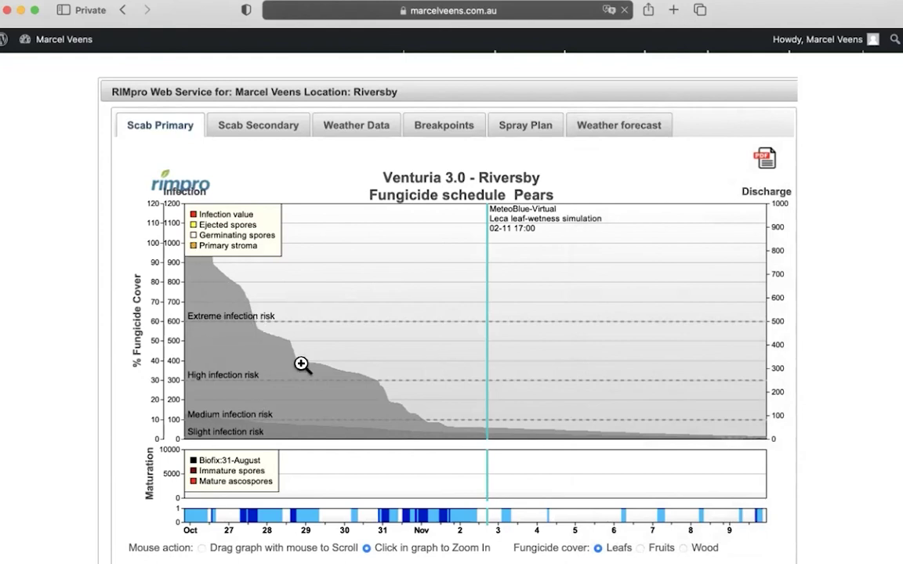
# Check the Scab Secondary graph, then bring up the Pears spray plan
pyautogui.click(263, 130)
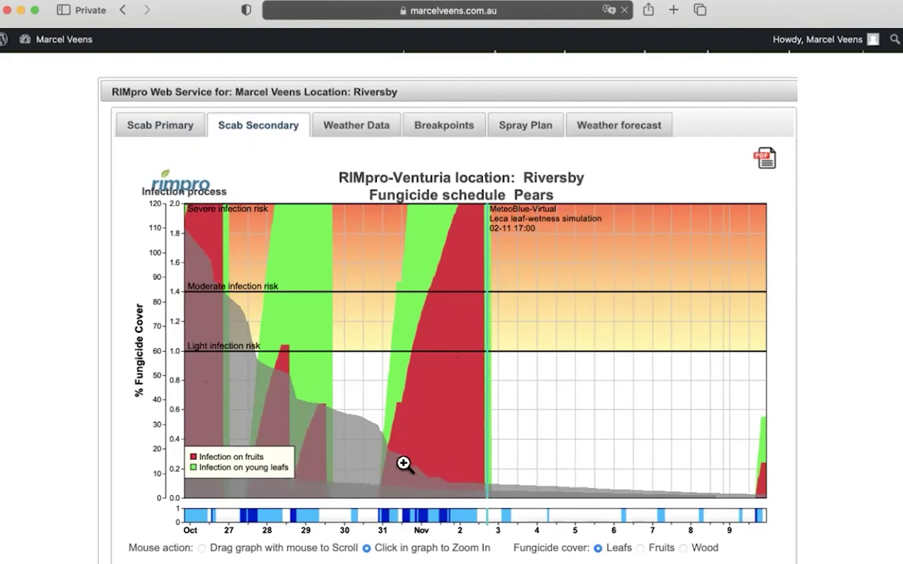
pyautogui.scroll(-2, 404, 463)
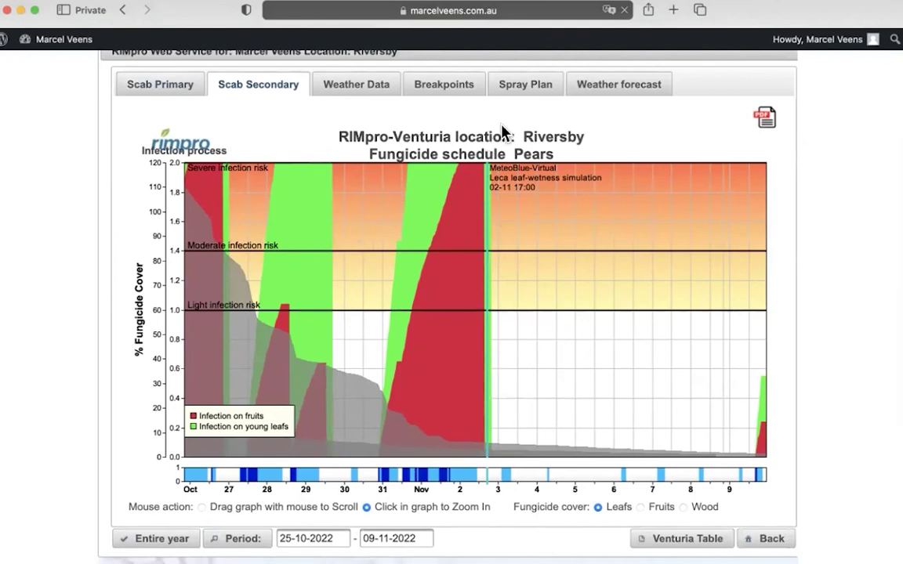
pyautogui.click(520, 89)
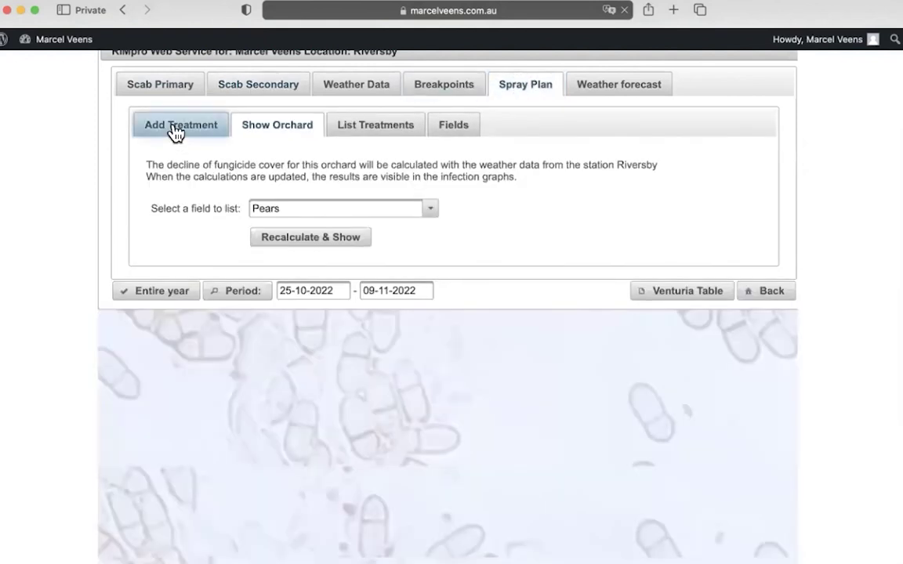
# Add a new fungicide treatment dated 03/11/2022 08:00
pyautogui.click(172, 129)
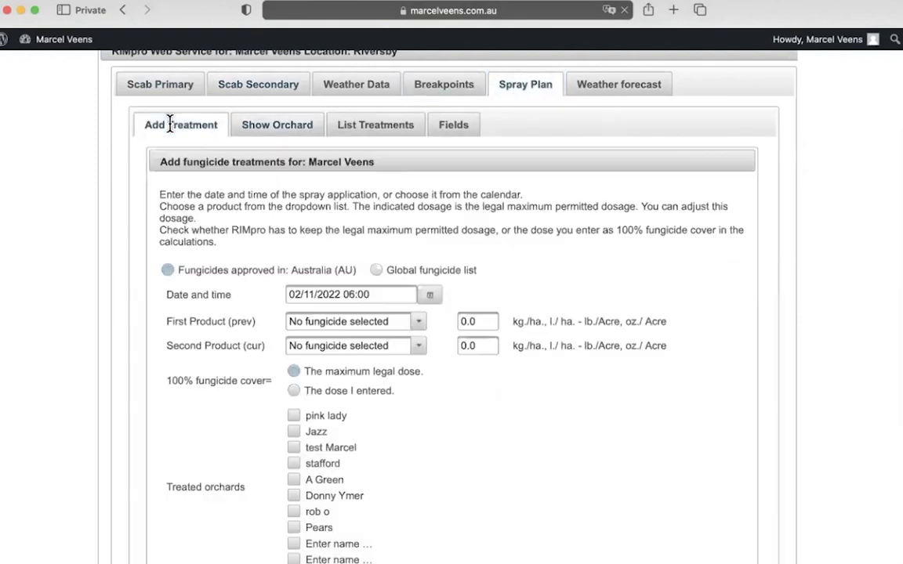
pyautogui.click(429, 296)
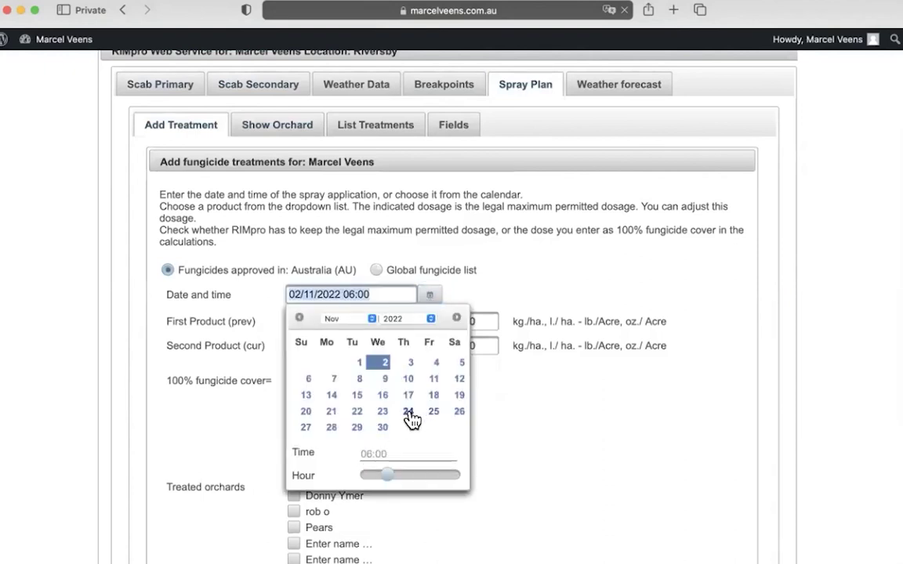
pyautogui.click(411, 364)
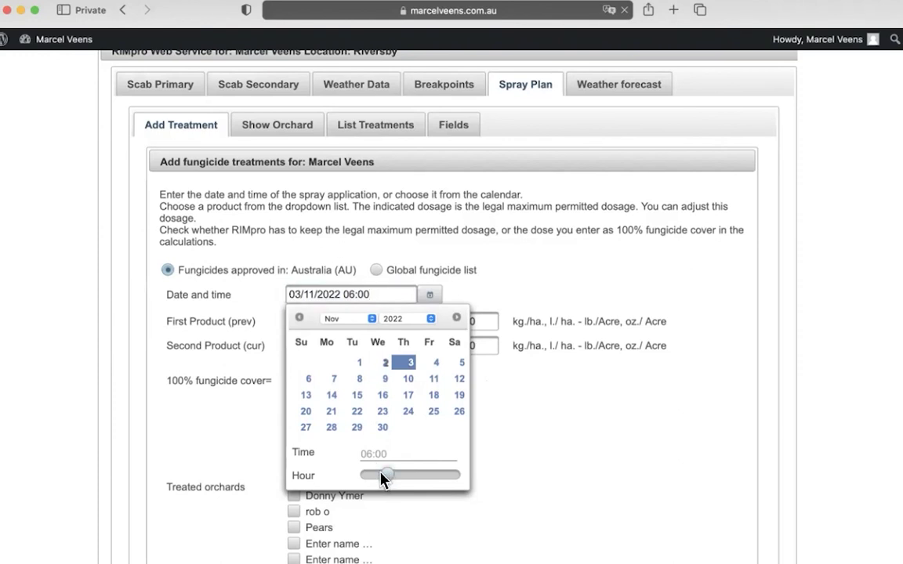
pyautogui.click(490, 439)
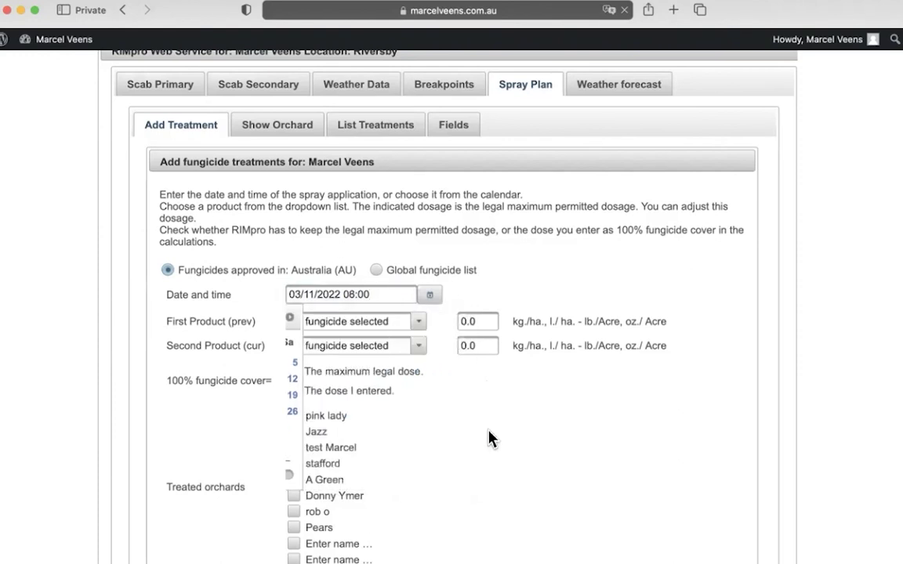
# Choose Systhane® (0.18) as first product and Captan (1.85) as second product
pyautogui.click(419, 324)
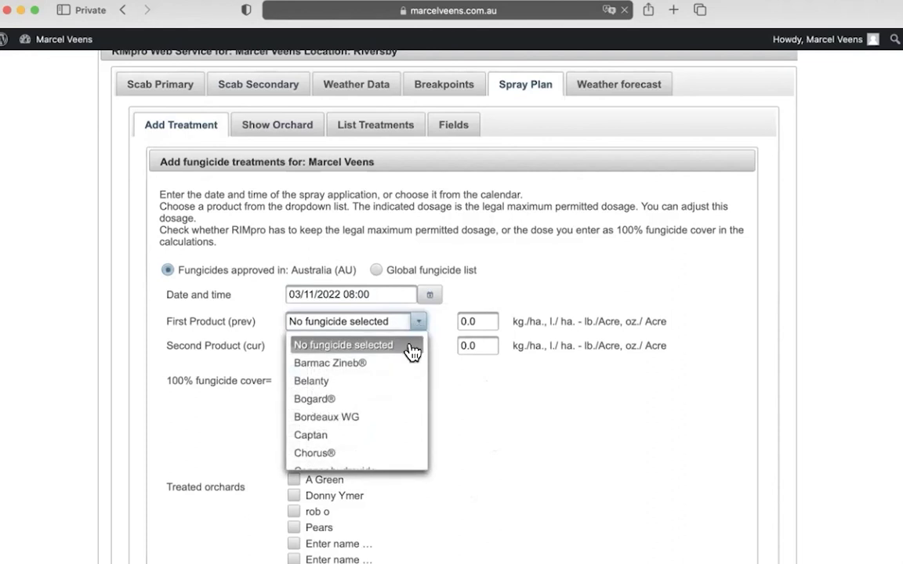
pyautogui.scroll(-3, 385, 427)
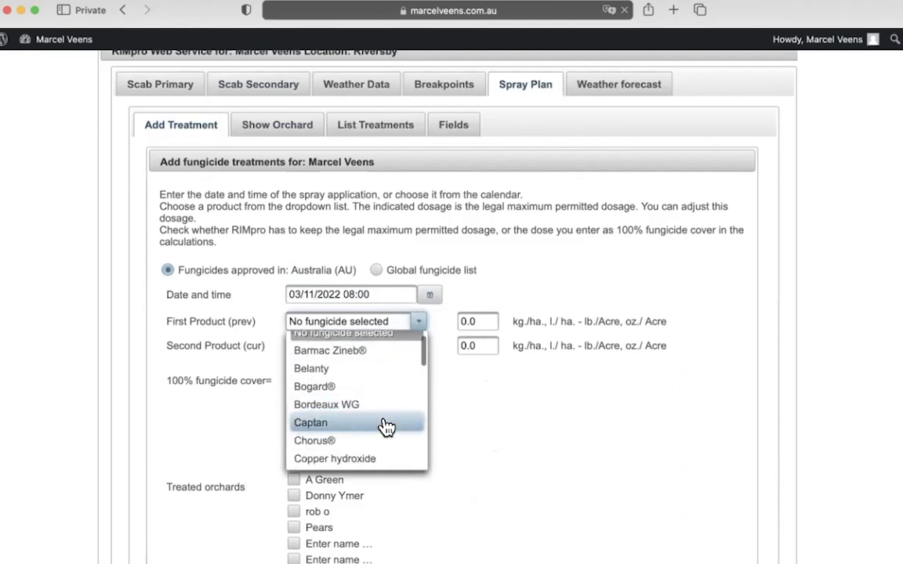
pyautogui.scroll(-5, 386, 427)
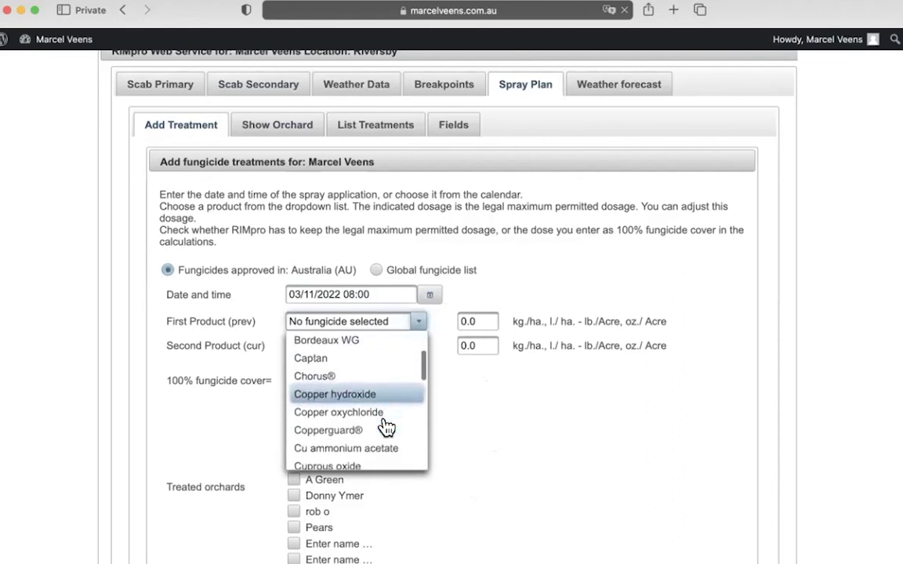
pyautogui.scroll(-4, 385, 427)
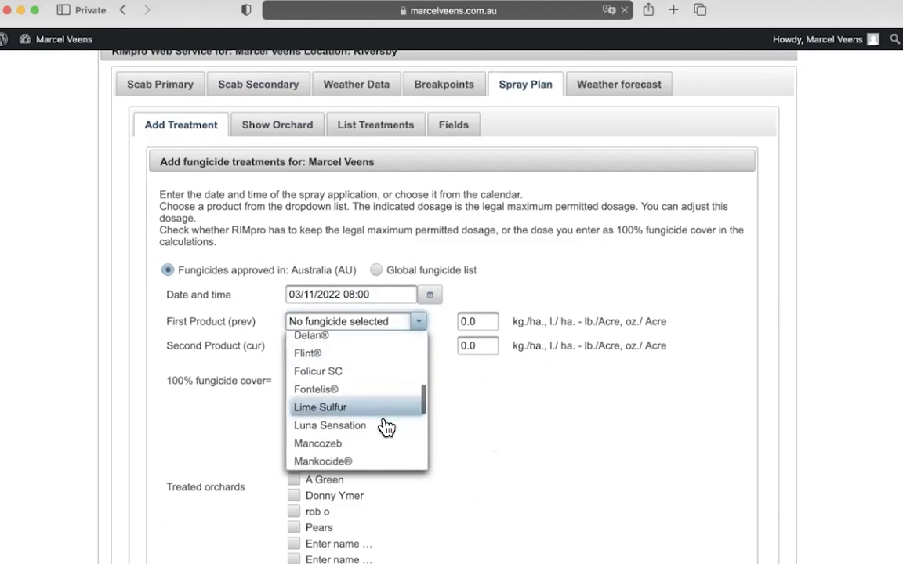
pyautogui.scroll(-5, 386, 427)
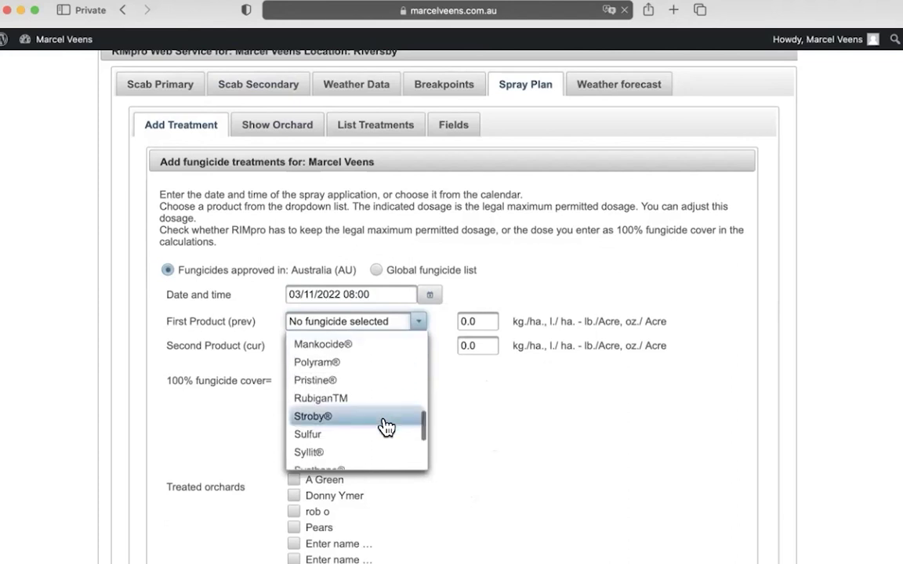
pyautogui.click(386, 427)
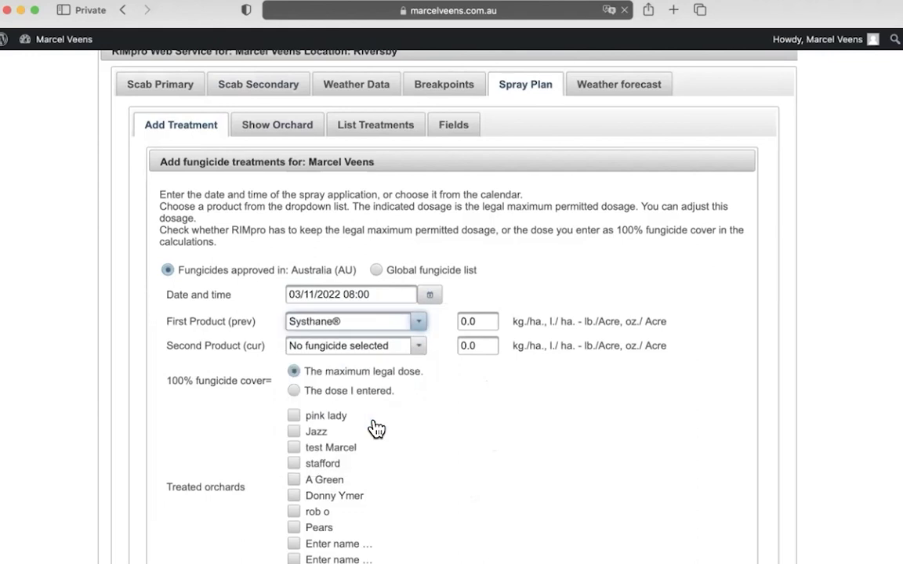
pyautogui.click(420, 348)
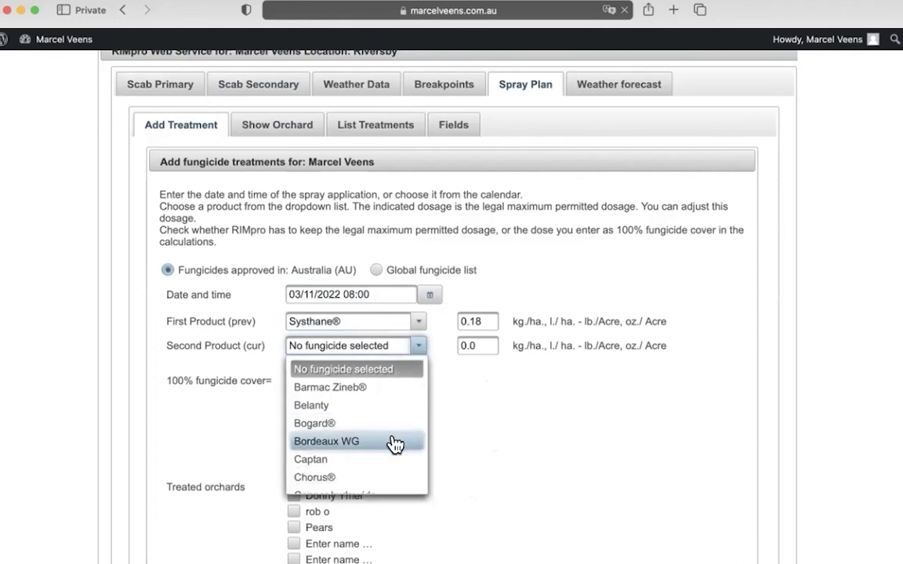
pyautogui.scroll(-1, 394, 444)
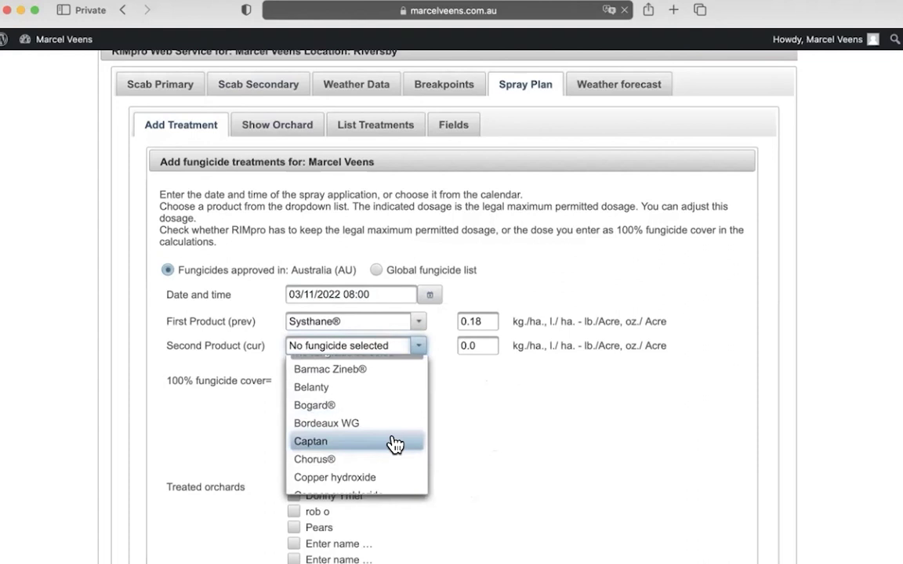
pyautogui.click(394, 442)
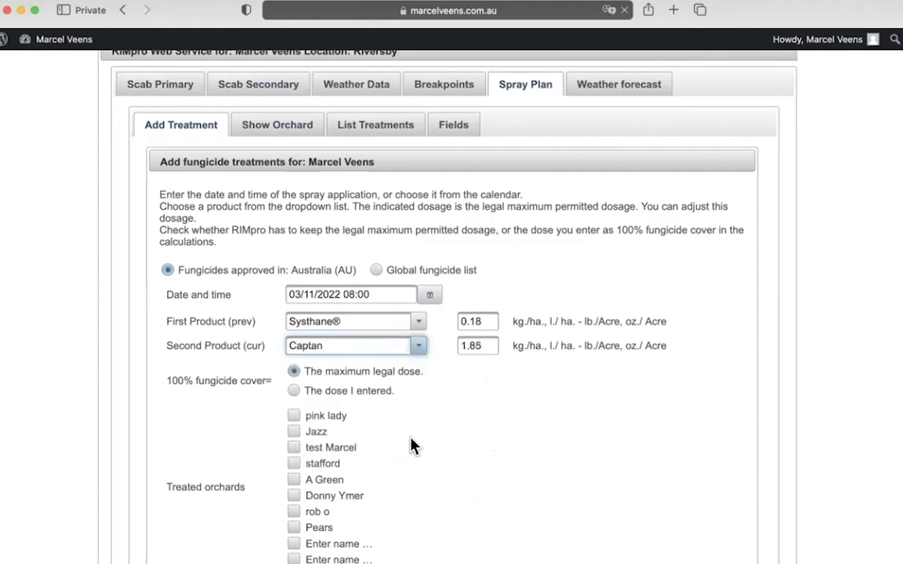
# Tick Pears as the treated orchard
pyautogui.scroll(-1, 409, 444)
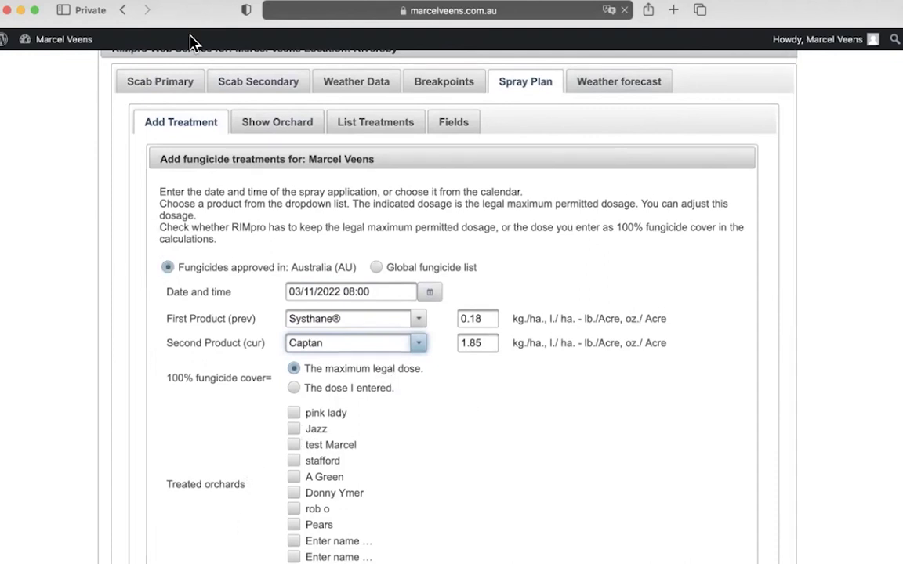
pyautogui.click(293, 524)
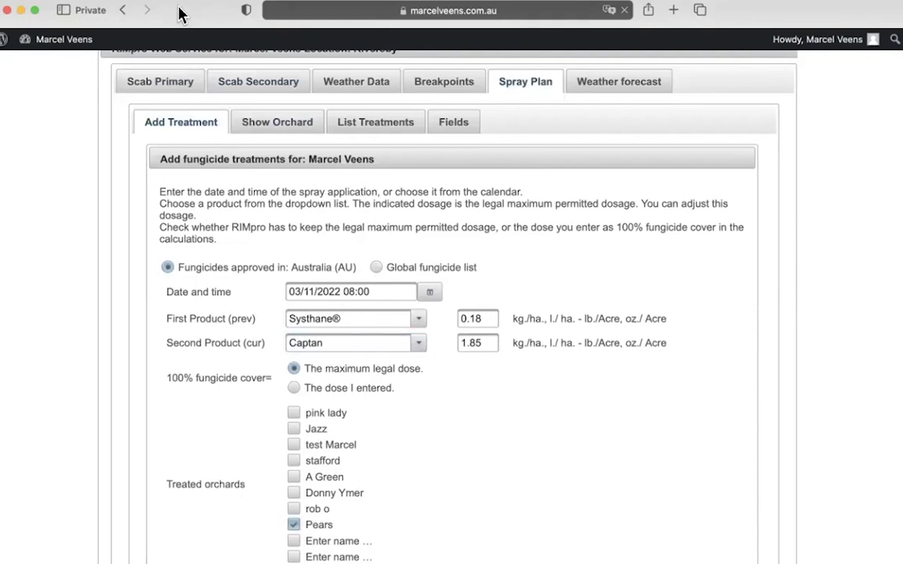
pyautogui.scroll(-3, 186, 529)
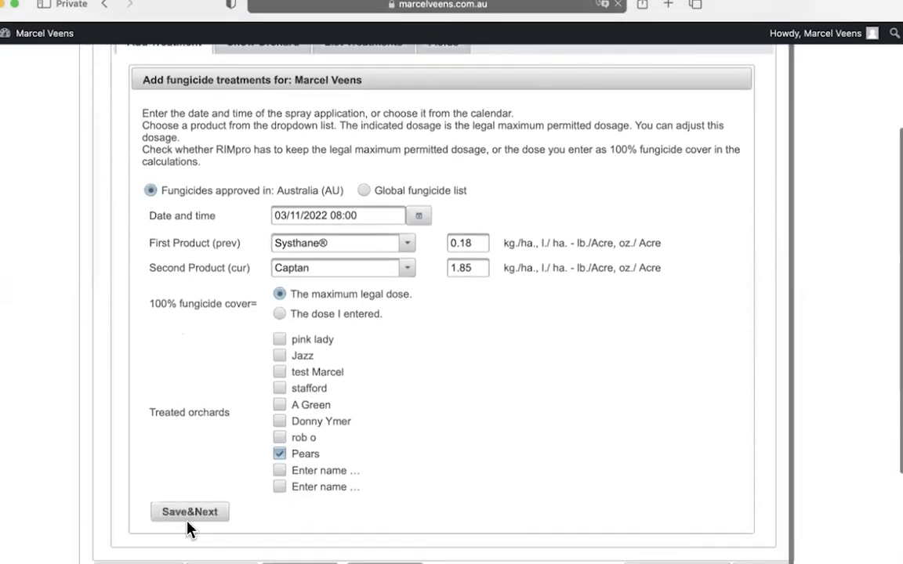
# Save the Systhane® and Captan treatment and recalculate fungicide cover for Pears
pyautogui.click(186, 473)
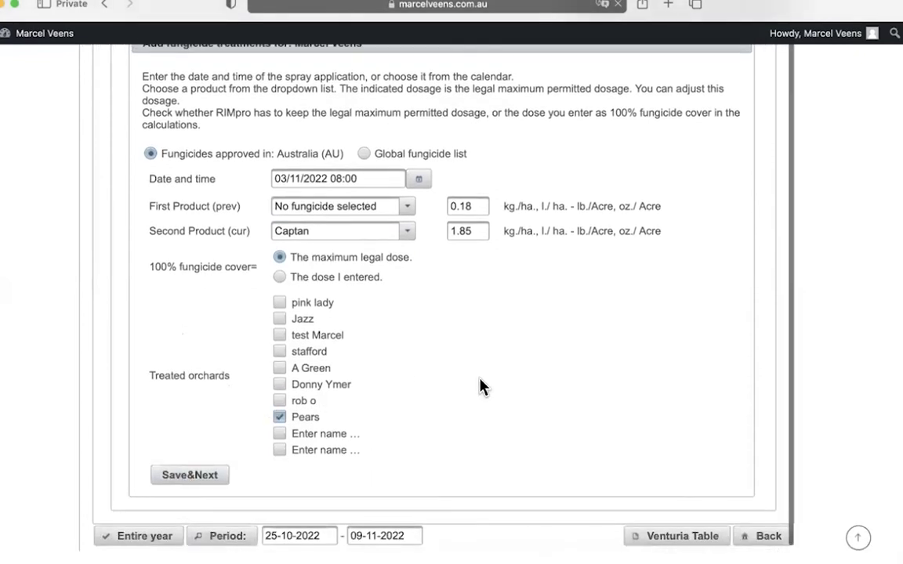
pyautogui.scroll(5, 479, 385)
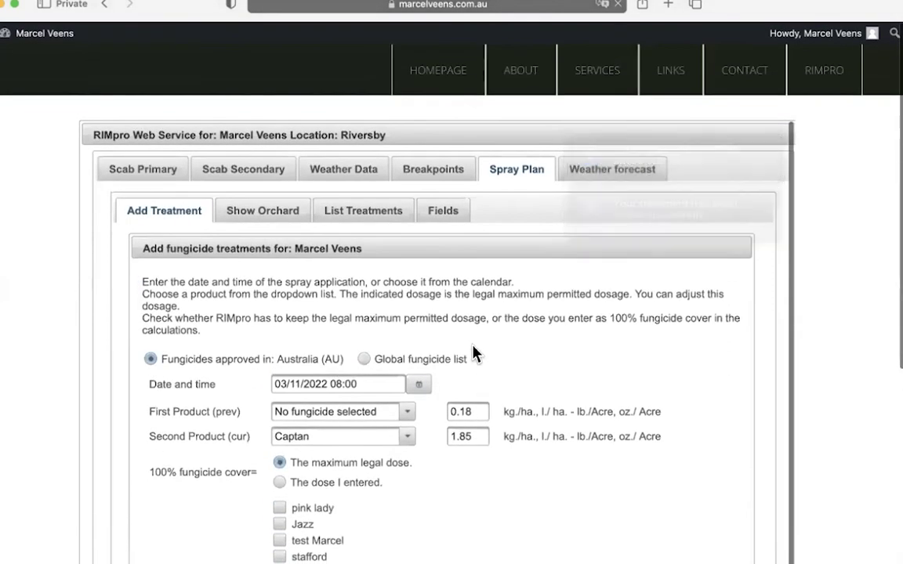
pyautogui.click(276, 216)
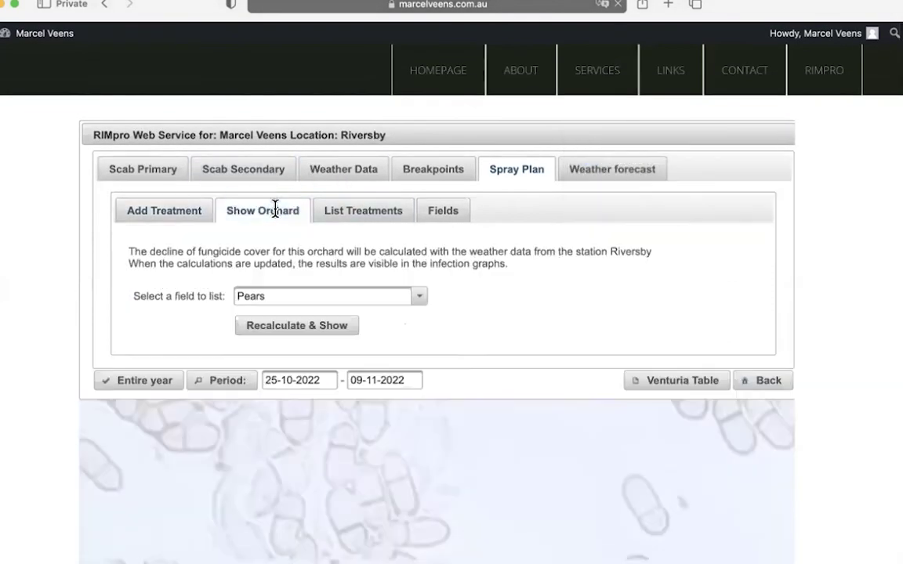
pyautogui.click(297, 328)
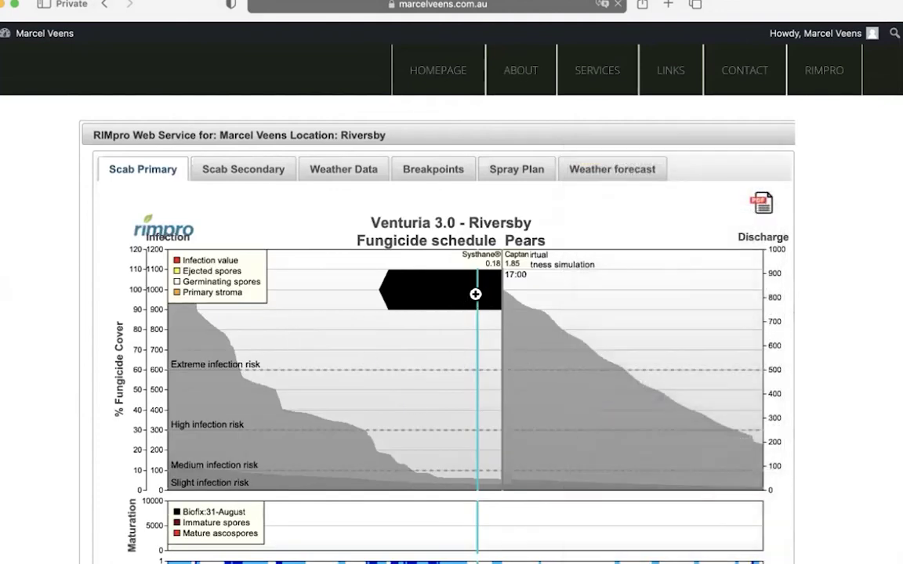
# Show the Scab Secondary chart for Riversby Pears with the Systhane® 0.18 and Captan 1.85 cover
pyautogui.click(262, 171)
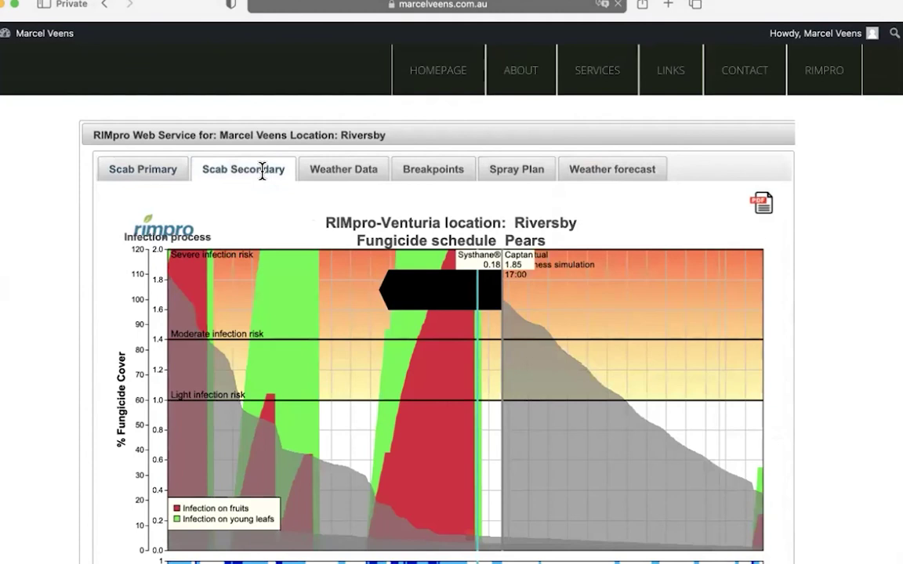
pyautogui.scroll(-3, 409, 374)
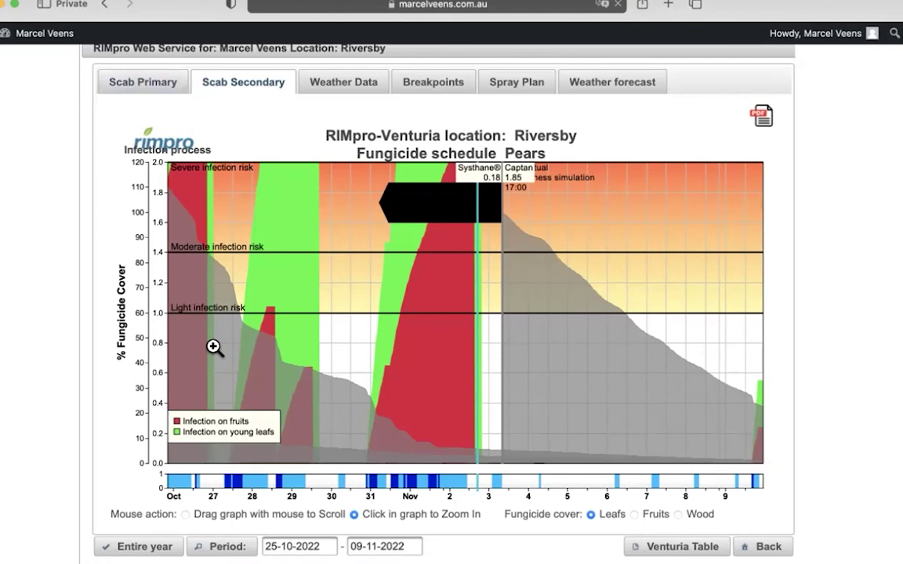
pyautogui.scroll(-3, 213, 347)
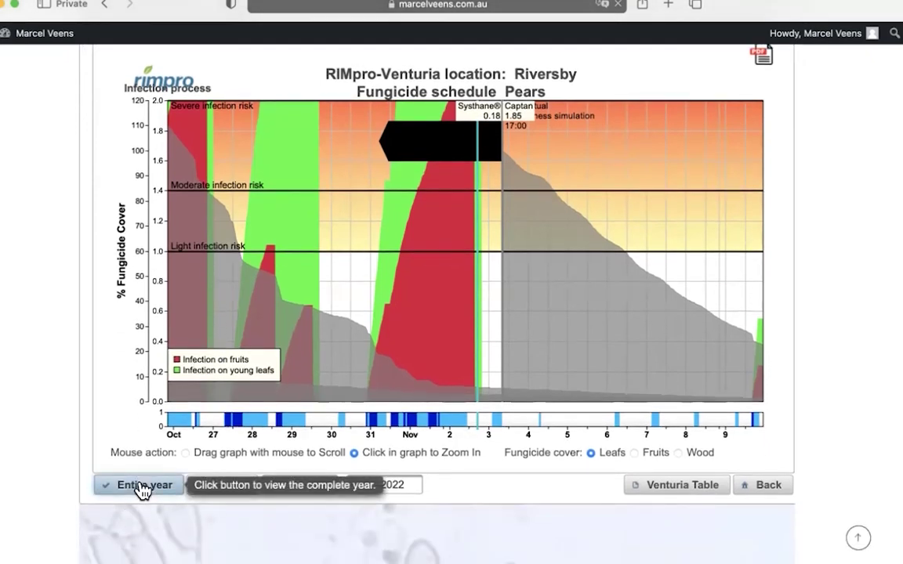
# Extend the secondary scab chart to span 01-07-2022 to 09-11-2022, then zoom into the August–October sprays
pyautogui.click(141, 486)
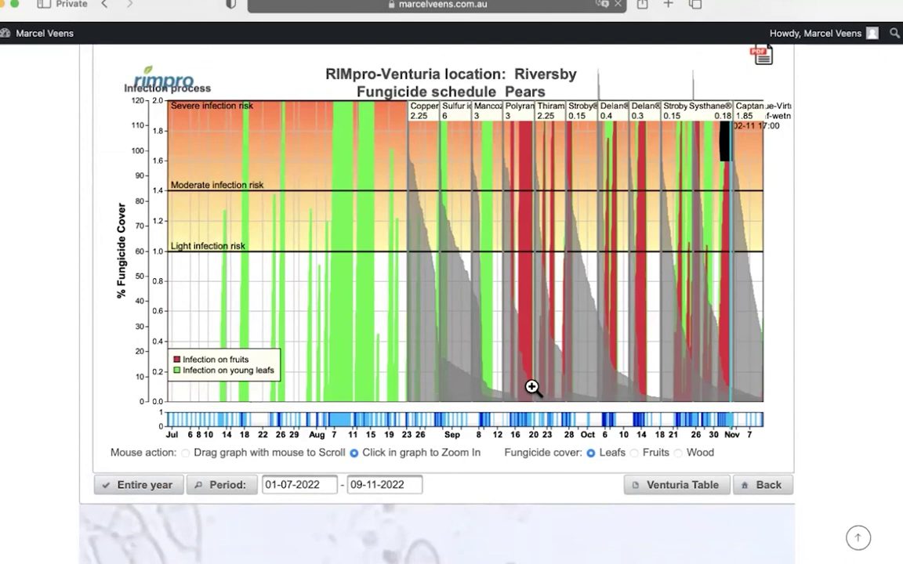
pyautogui.click(550, 364)
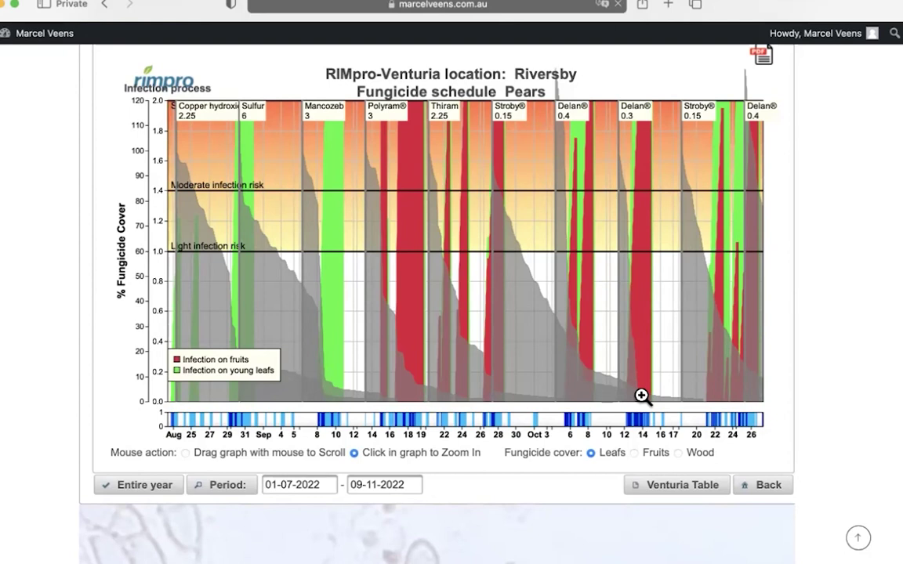
pyautogui.scroll(3, 614, 330)
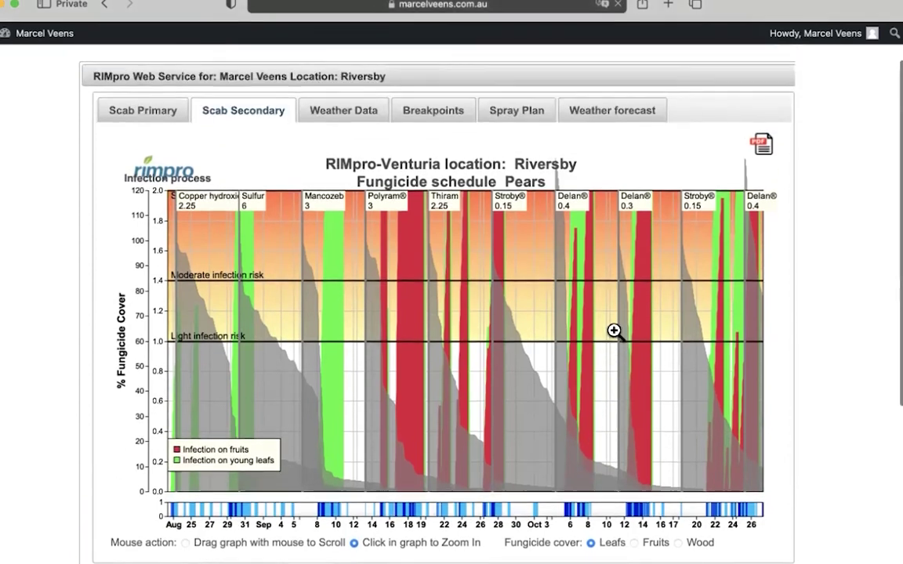